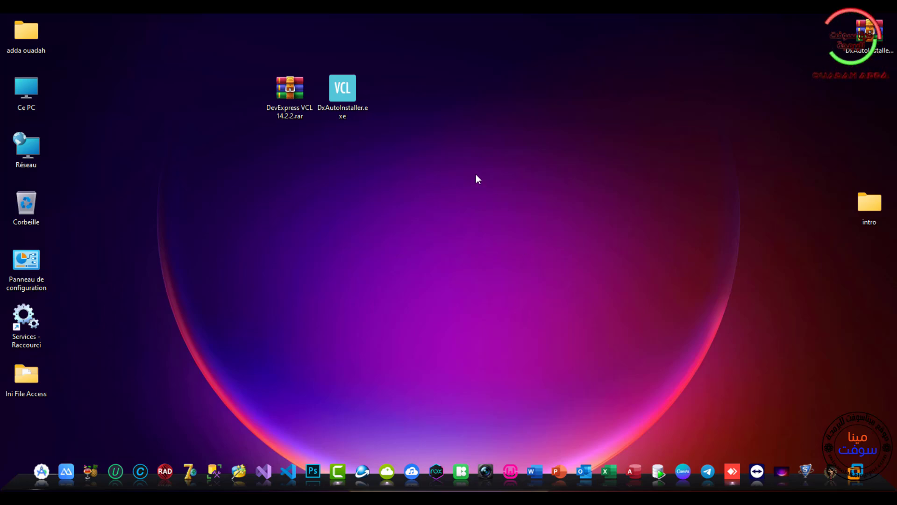
- Space out the DxAutoInstaller.exe and DevExpress VCL 14.2.2.rar icons on the desktop
left_click_drag(341, 92, 553, 91)
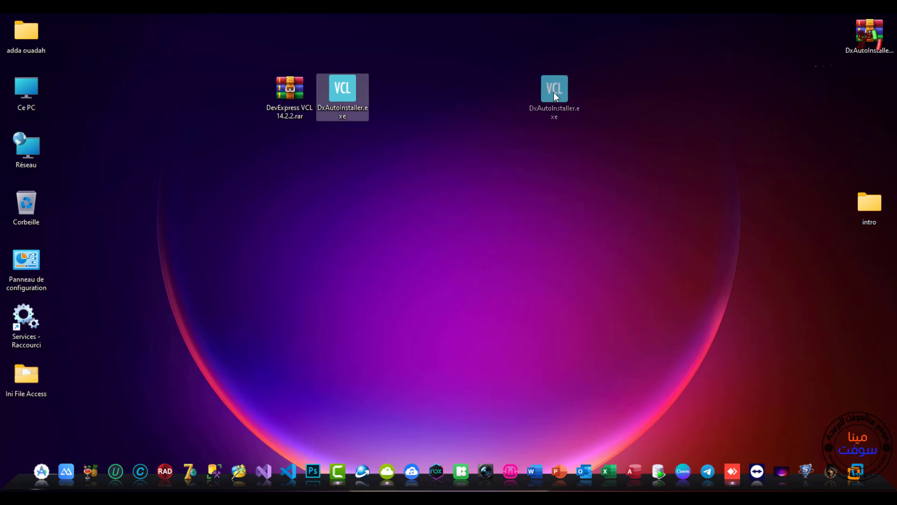
left_click(293, 108)
left_click_drag(293, 108, 398, 109)
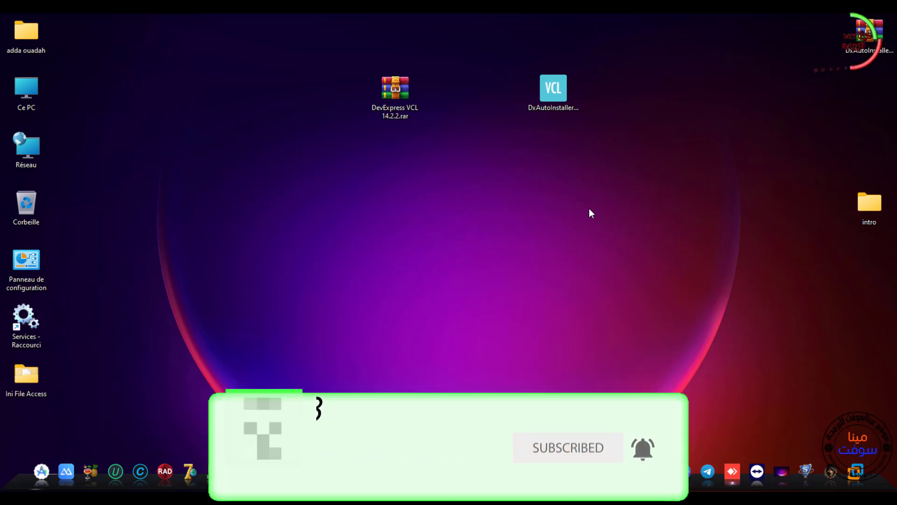
left_click(389, 113)
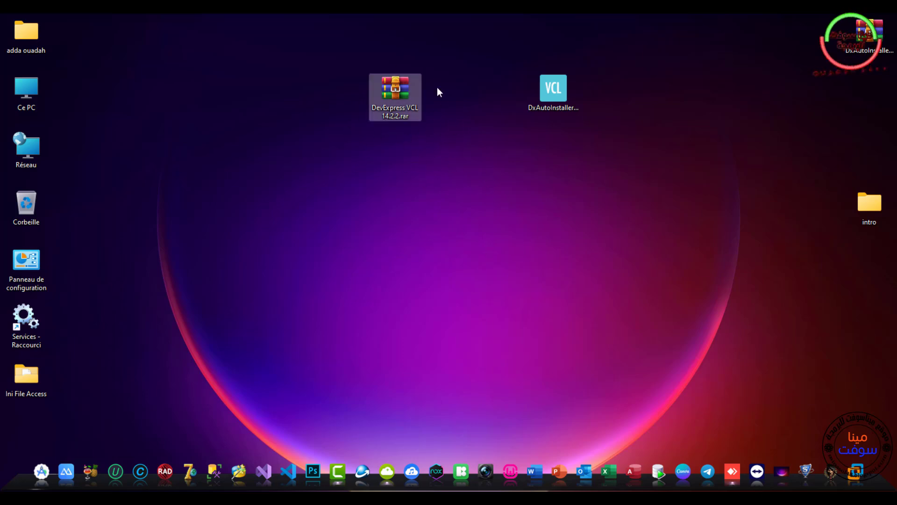
left_click(445, 172)
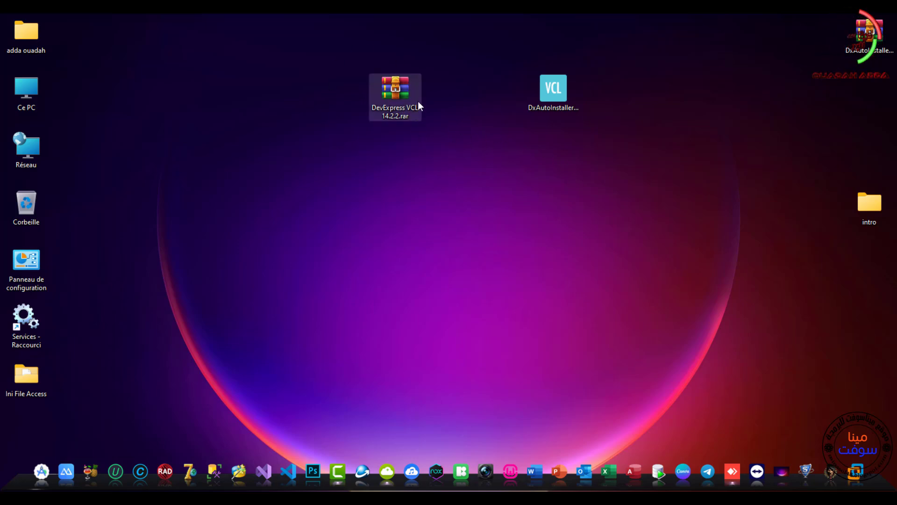
left_click(546, 93)
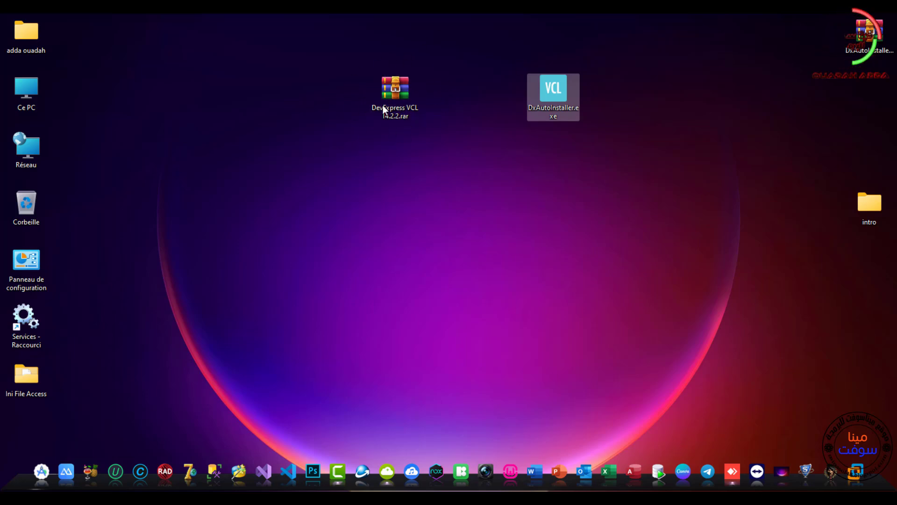
mouse_move(389, 100)
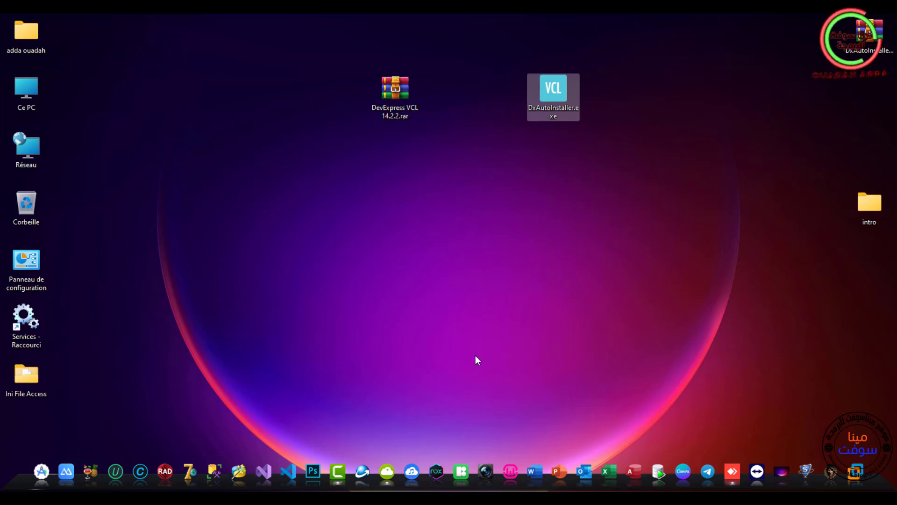
- Switch to the File Explorer window showing the composants folder and open its DevExpress VCL 14.2.2 subfolder
mouse_move(370, 462)
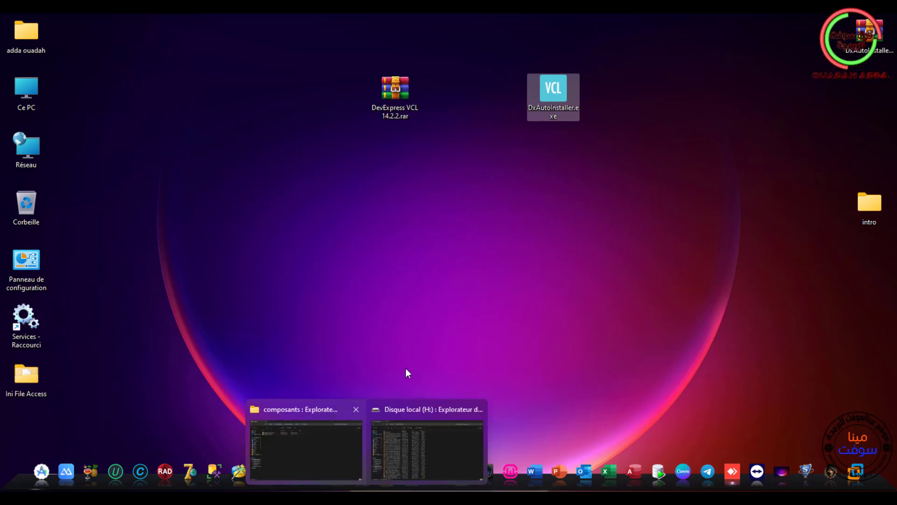
left_click(327, 467)
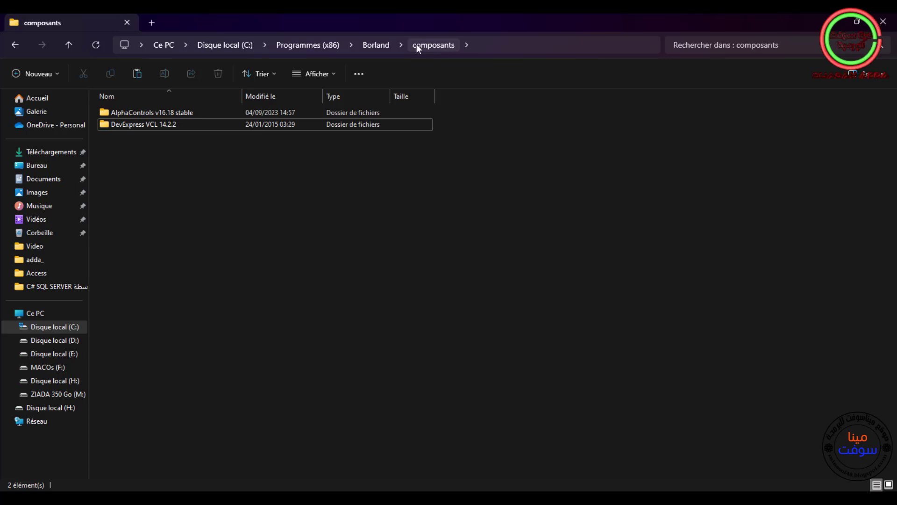
left_click(156, 128)
double_click(141, 125)
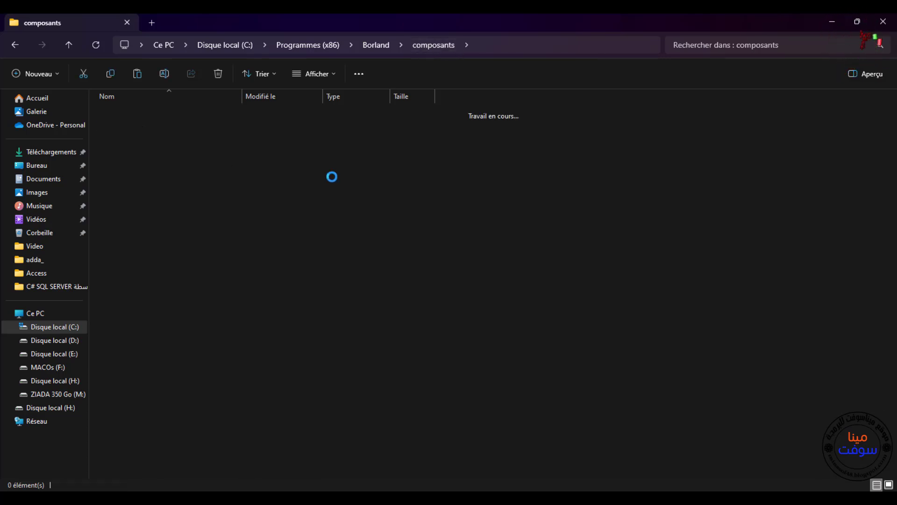
- Look through the component folders and project files inside the DevExpress VCL 14.2.2 folder
scroll(509, 207, "down", 5)
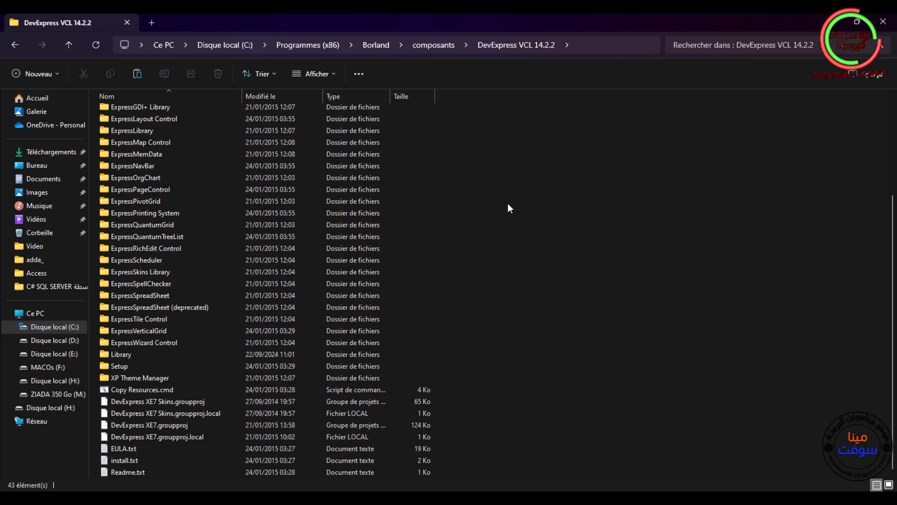
scroll(509, 209, "up", 4)
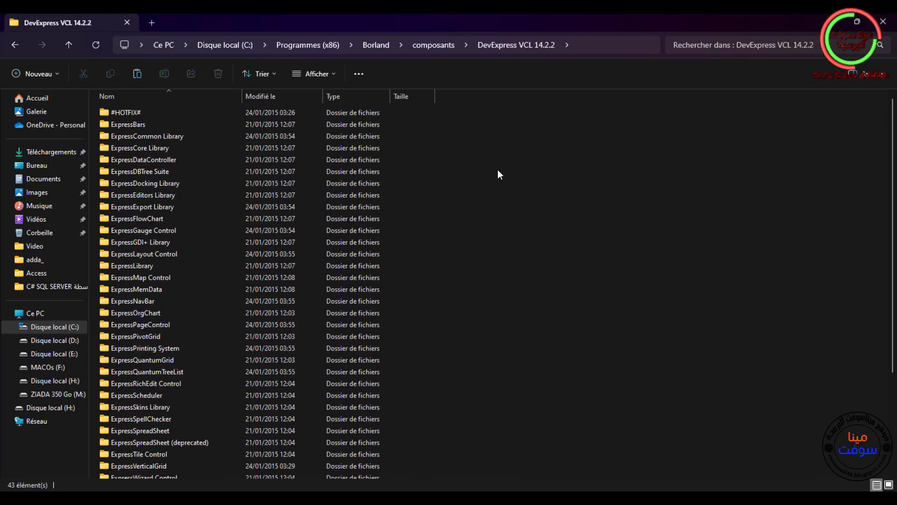
left_click_drag(467, 127, 290, 362)
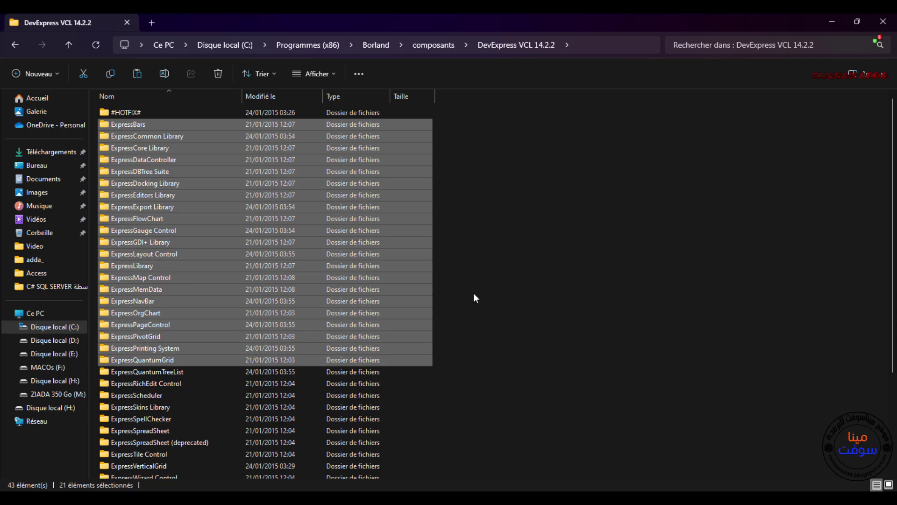
left_click(474, 294)
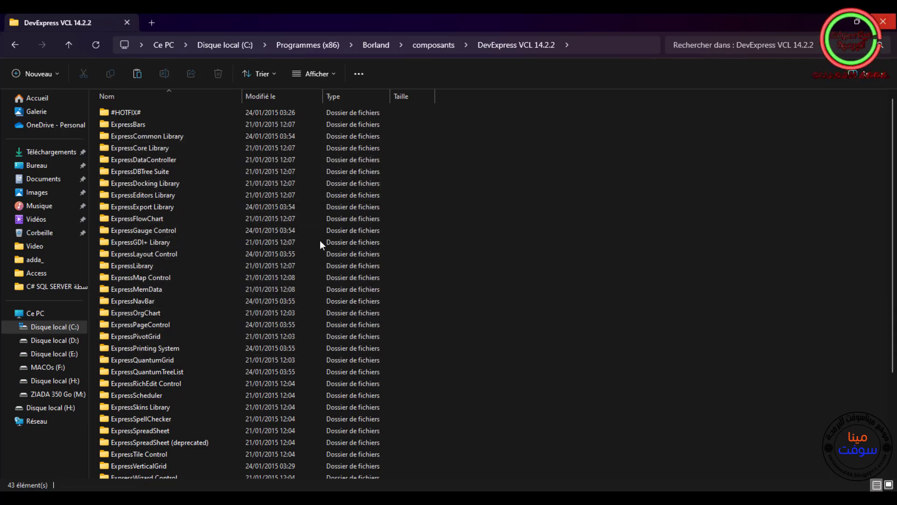
scroll(229, 263, "down", 4)
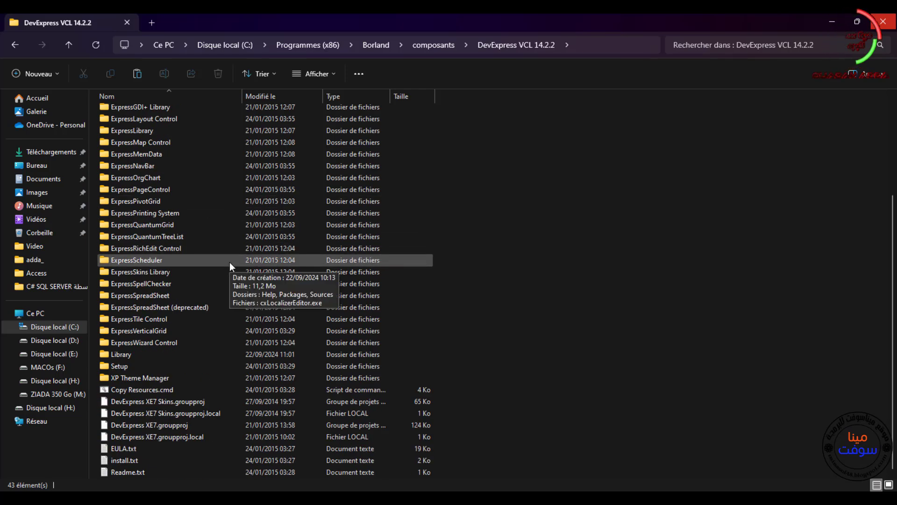
scroll(229, 262, "up", 4)
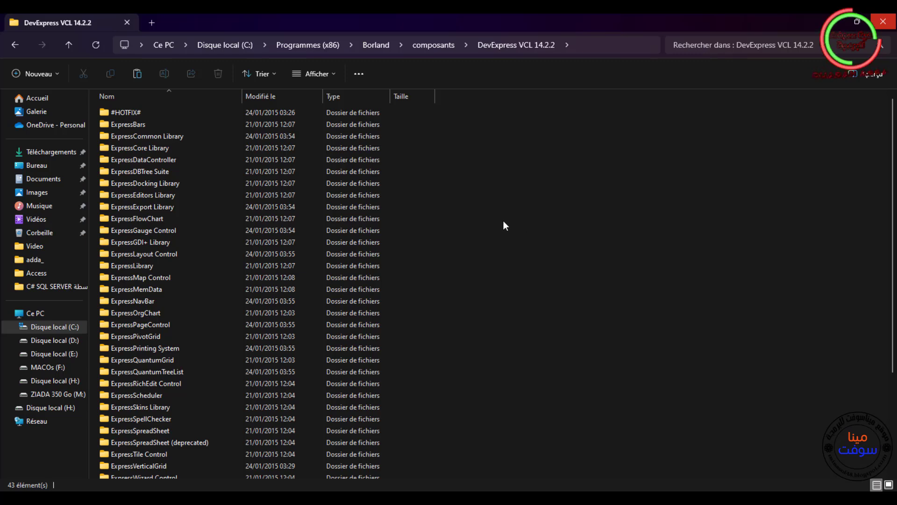
scroll(500, 223, "down", 3)
scroll(498, 225, "up", 3)
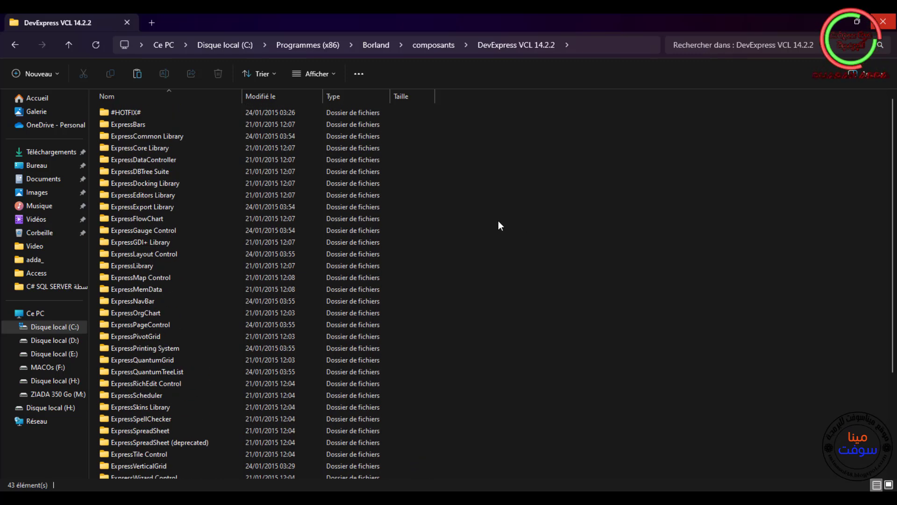
scroll(498, 226, "down", 4)
scroll(499, 225, "up", 4)
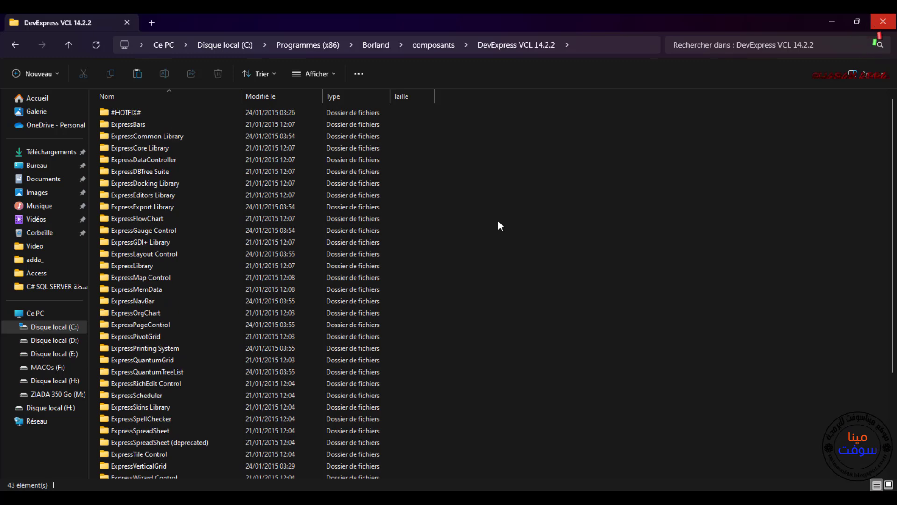
scroll(498, 222, "down", 4)
scroll(498, 221, "up", 4)
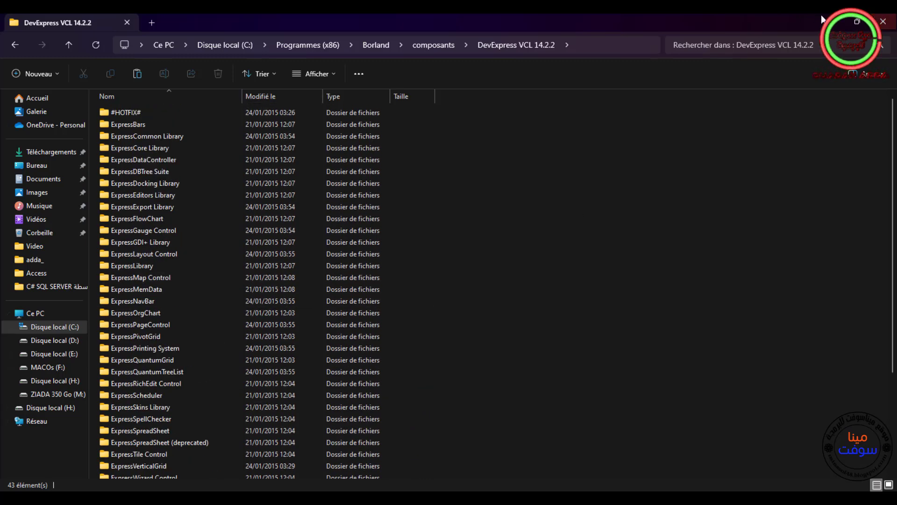
- Copy the folder path C:\Program Files (x86)\Borland\composants\DevExpress VCL 14.2.2 and close the folder window
left_click(593, 46)
key("ctrl+c")
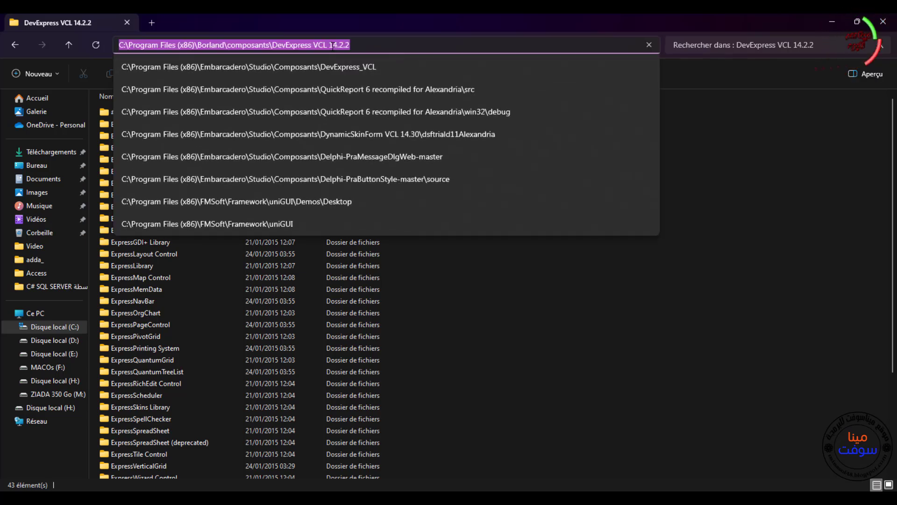
right_click(334, 47)
left_click(365, 76)
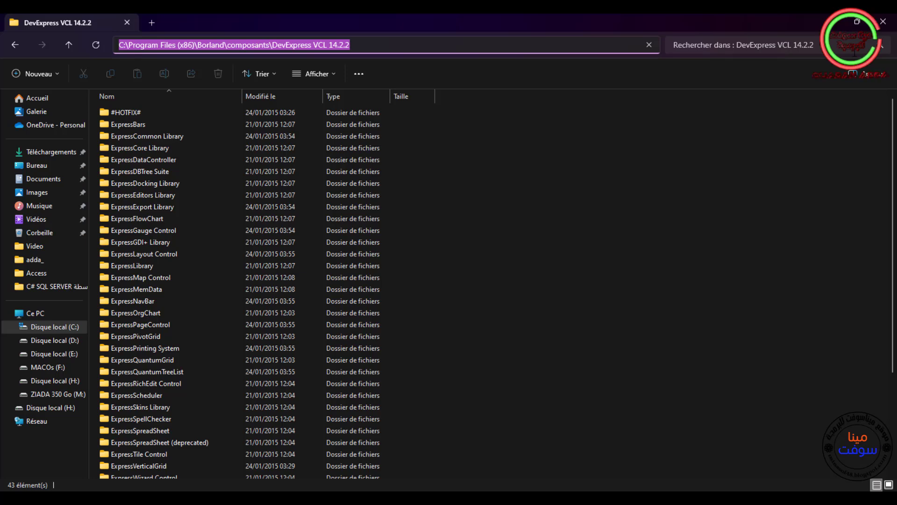
left_click(883, 22)
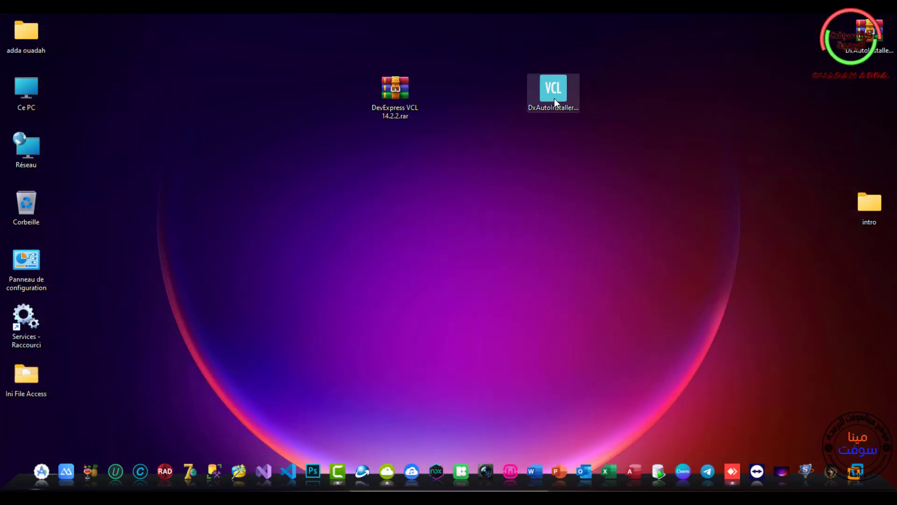
- Run DxAutoInstaller.exe from the desktop as administrator and dismiss its startup error dialogs
left_click(548, 112)
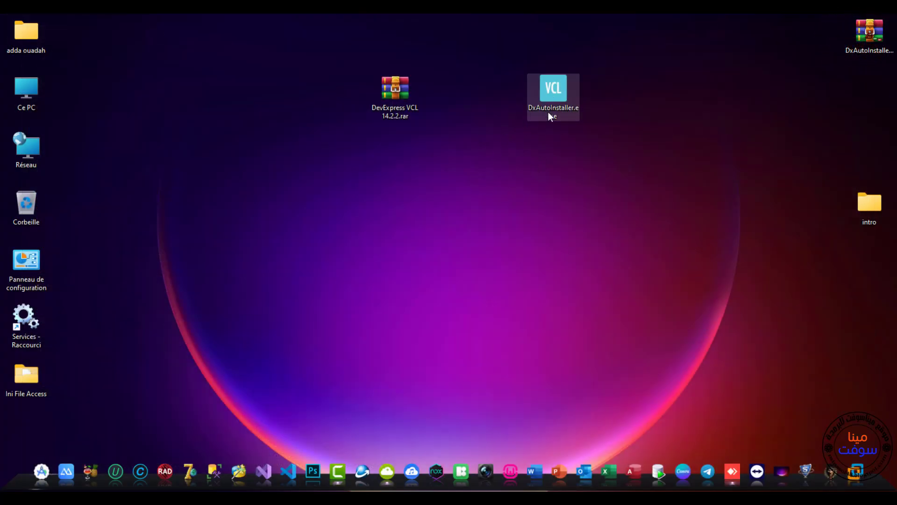
right_click(547, 90)
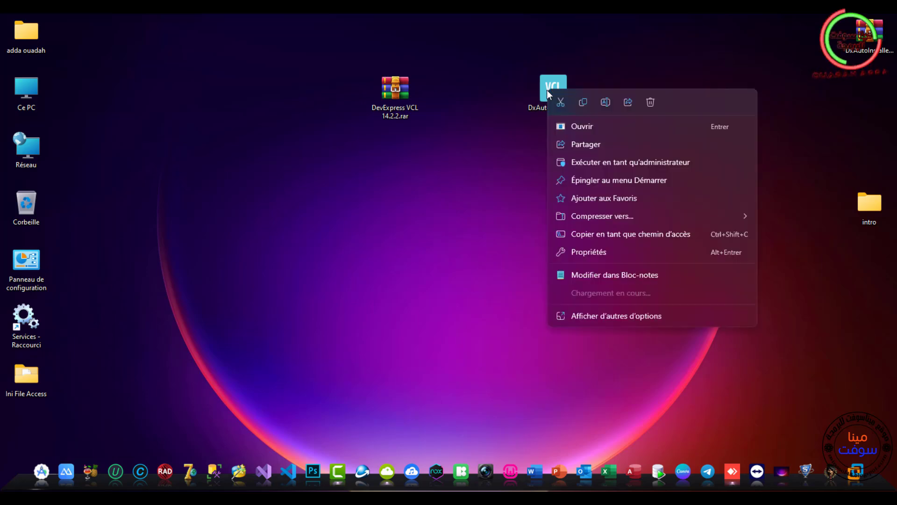
left_click(601, 162)
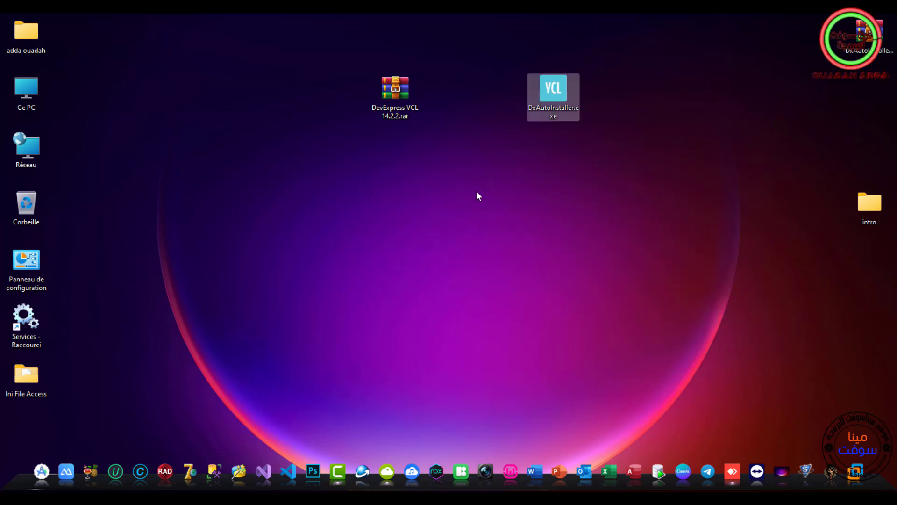
left_click(457, 204)
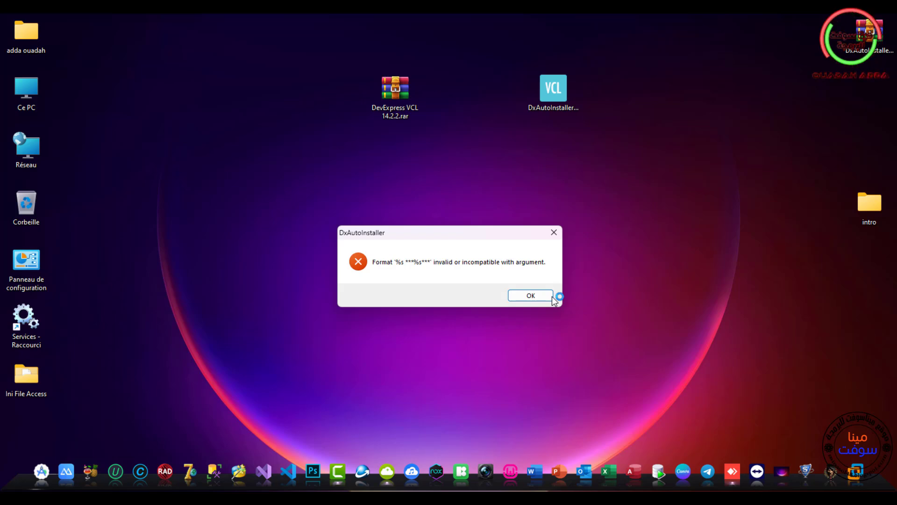
left_click(551, 296)
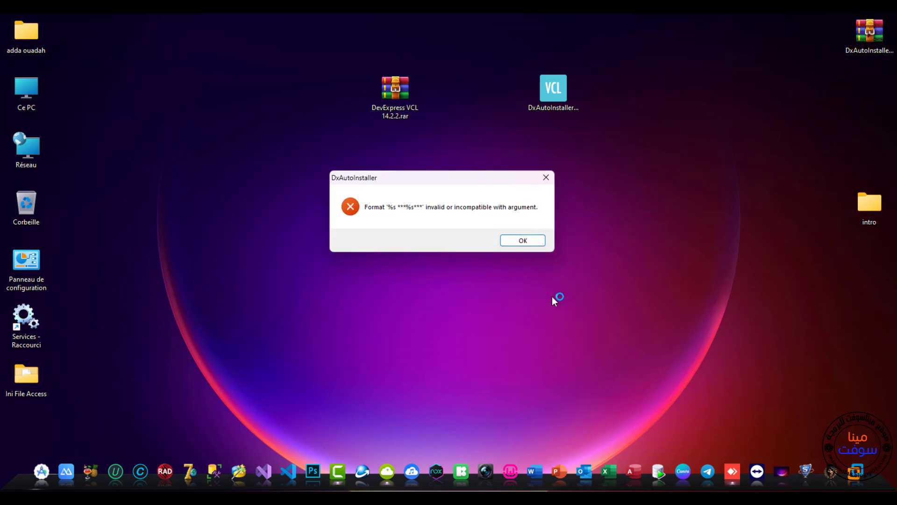
key("Return")
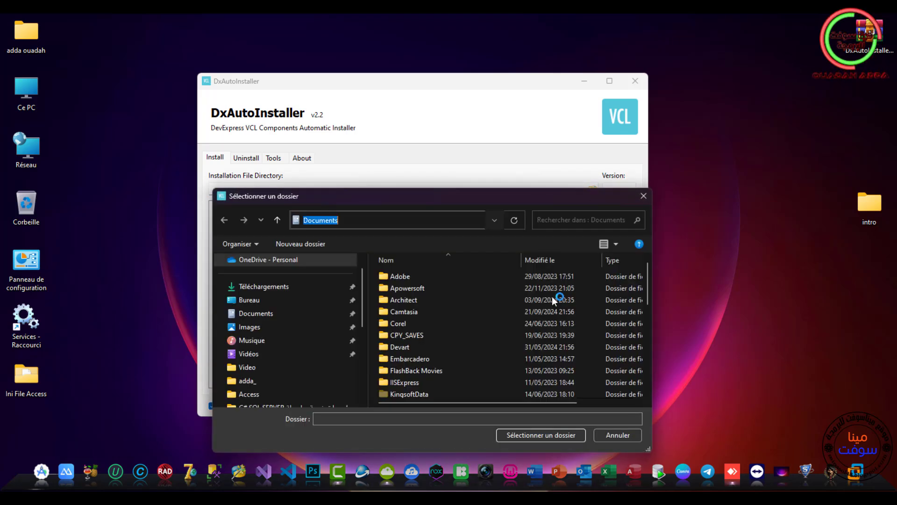
- Set the installation file directory to C:\Program Files (x86)\Borland\composants\DevExpress VCL 14.2.2 using the copied path, and dismiss the error dialog
key("ctrl+v")
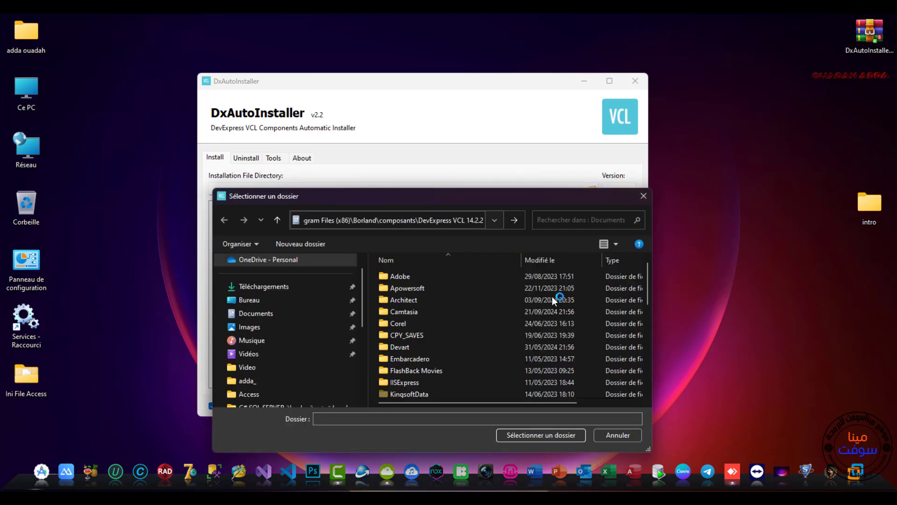
key("Return")
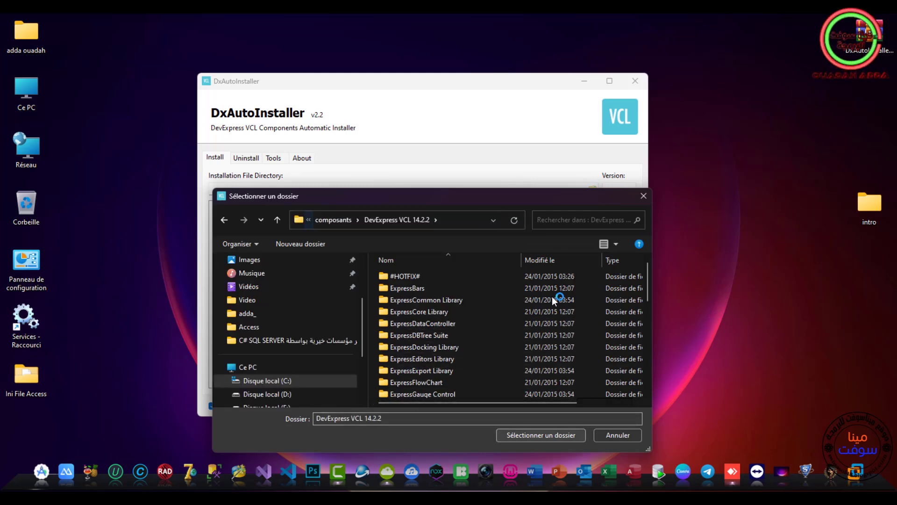
key("Return")
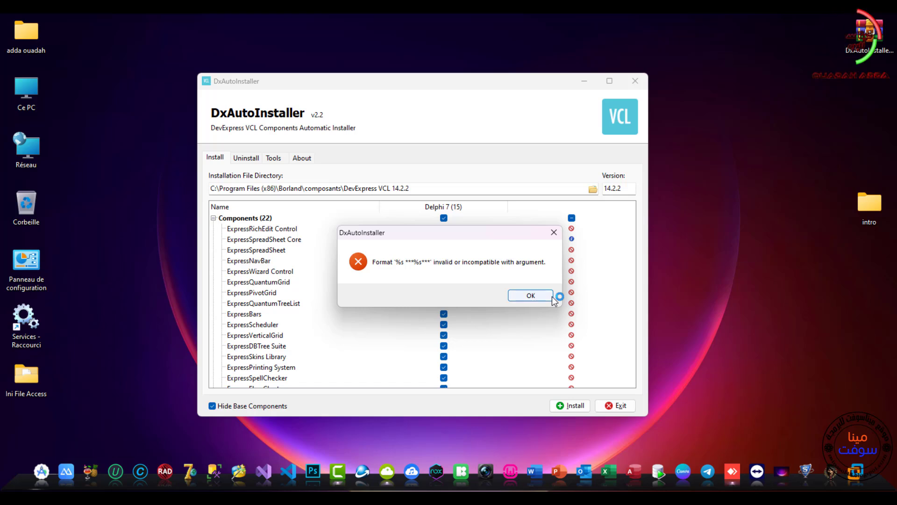
left_click(550, 296)
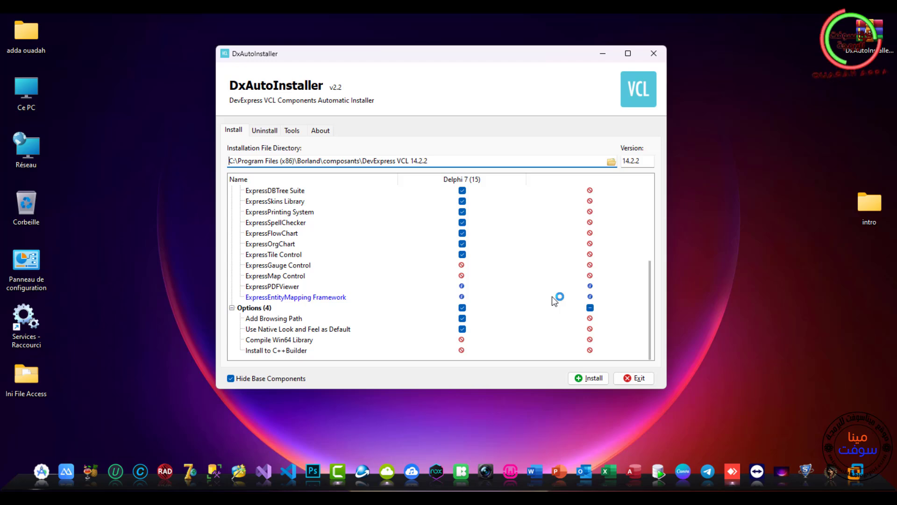
- Review the component list, install the selected components for Delphi 7 while continuing past compilation errors, and exit the installer
scroll(554, 300, "up", 4)
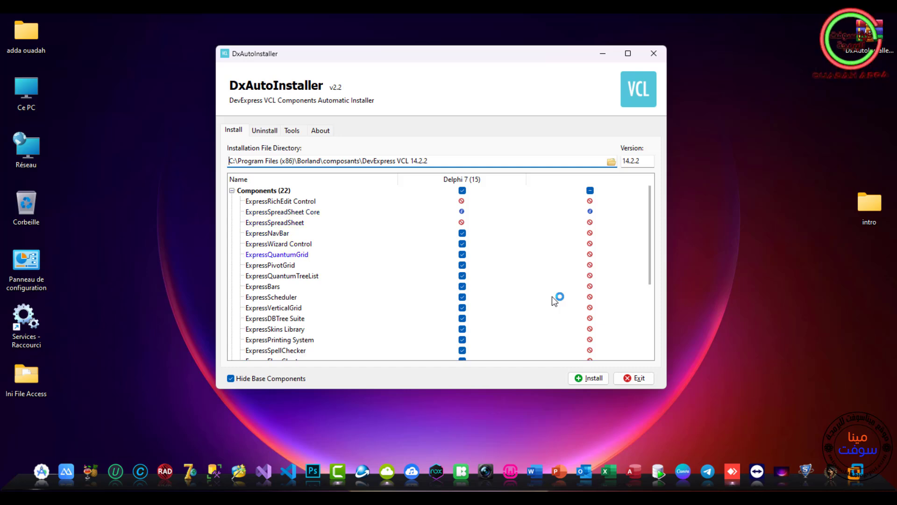
scroll(554, 300, "down", 4)
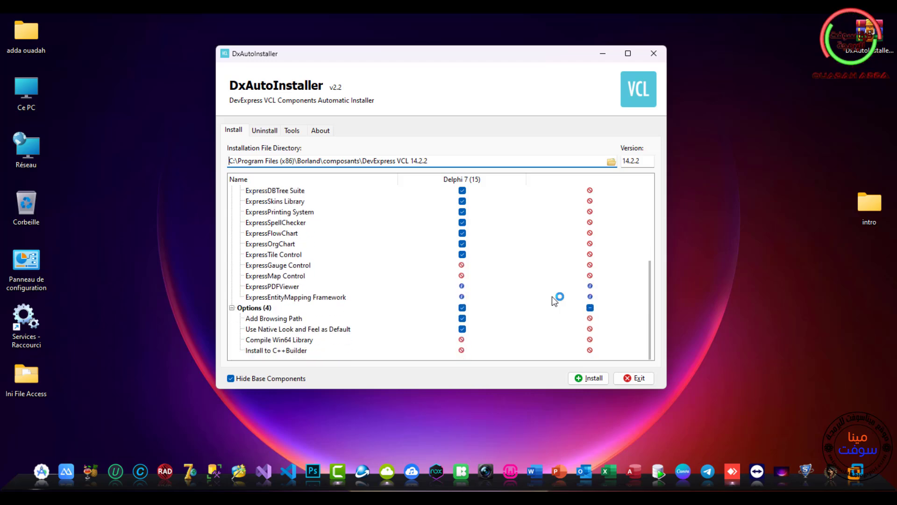
scroll(555, 301, "up", 4)
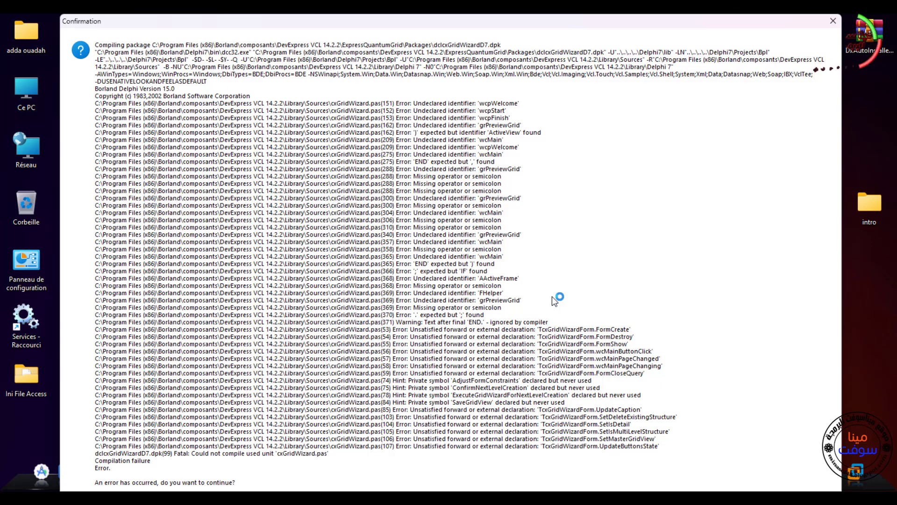
key("Return")
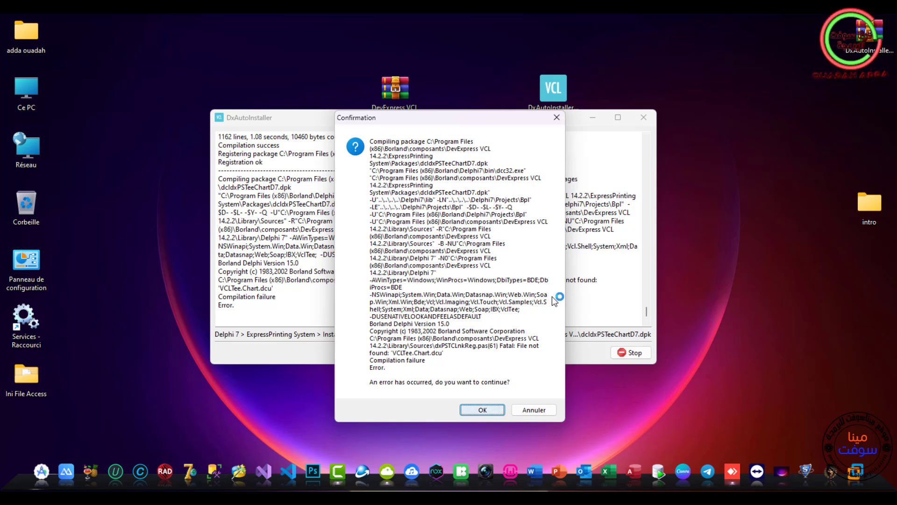
key("Return")
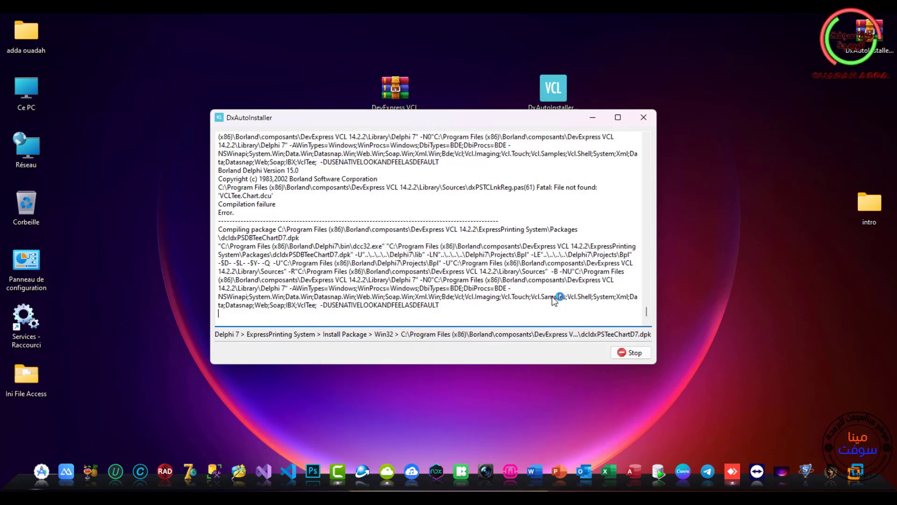
key("Return")
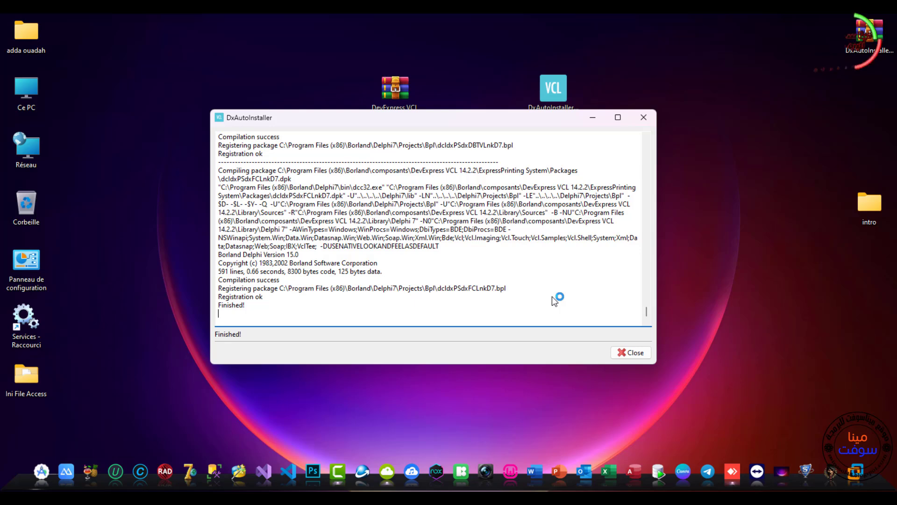
key("Return")
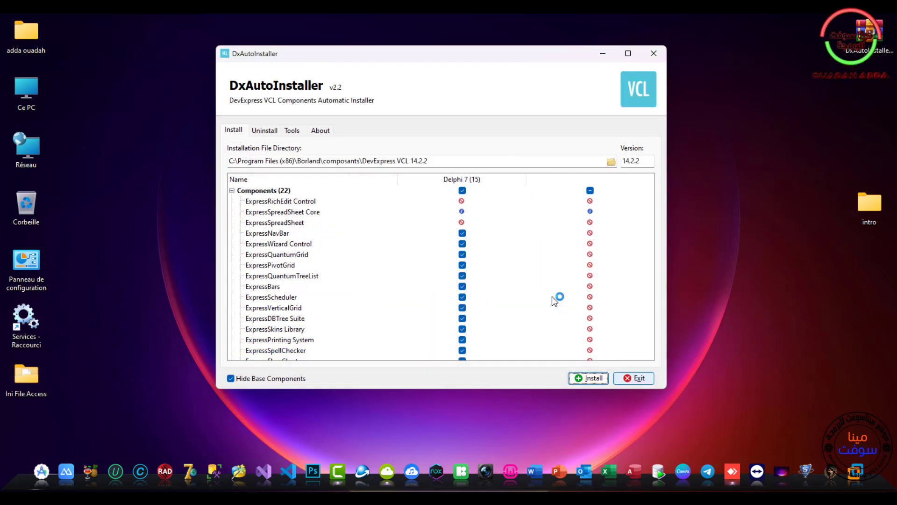
key("alt+x")
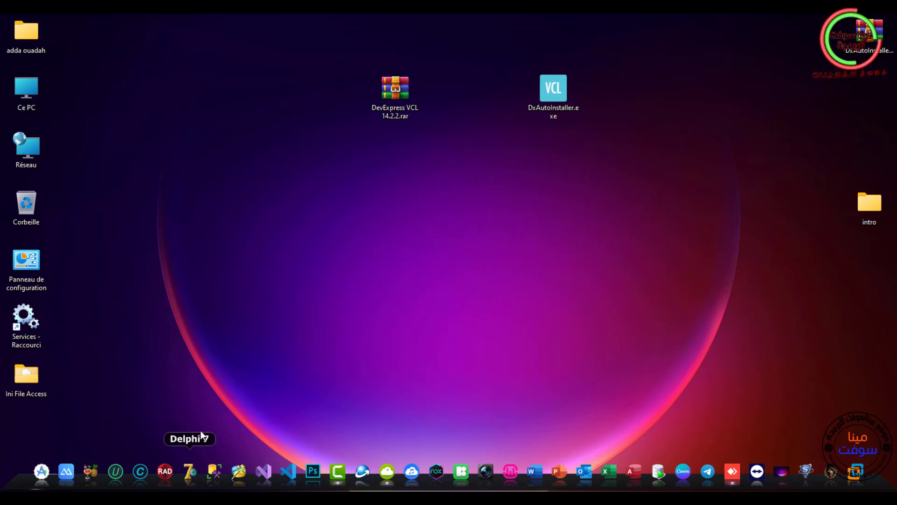
- Launch Delphi 7 and bring the DevExpress pages of the component palette into view
left_click(189, 472)
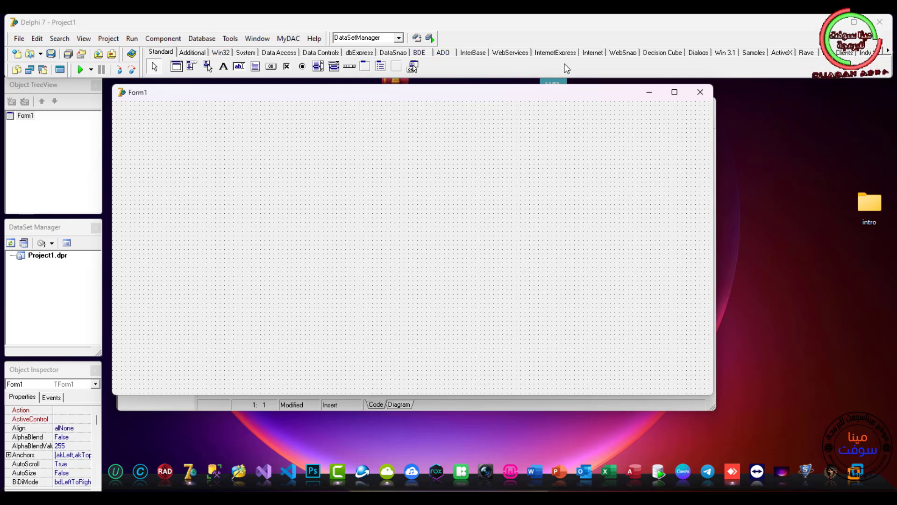
left_click(888, 51)
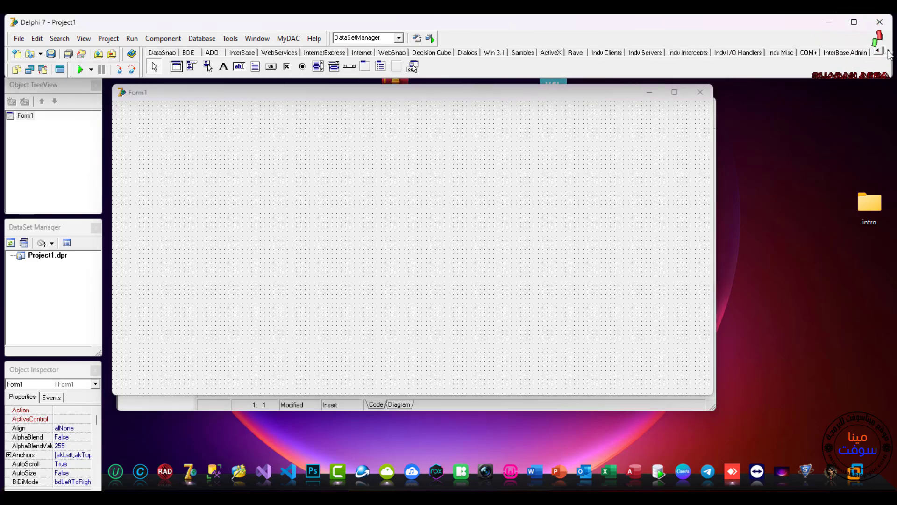
left_click(888, 52)
left_click(889, 52)
left_click(889, 52)
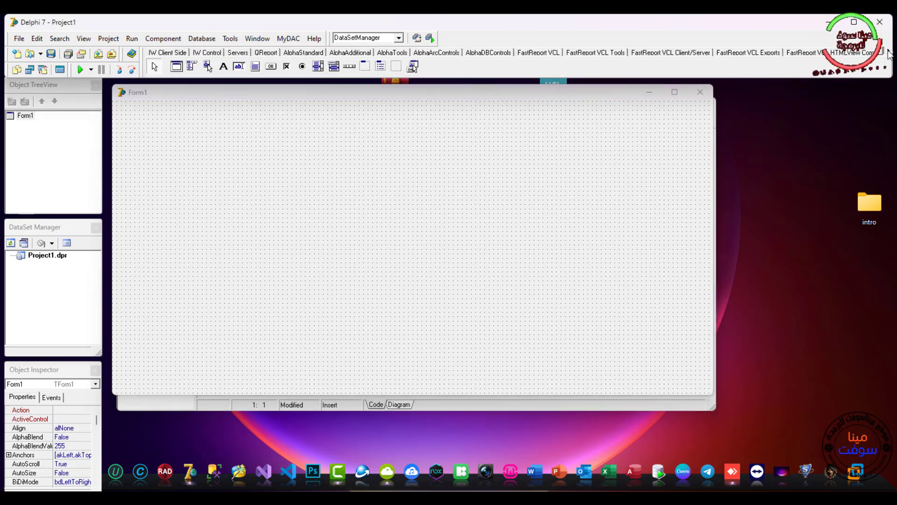
left_click(888, 52)
left_click(889, 52)
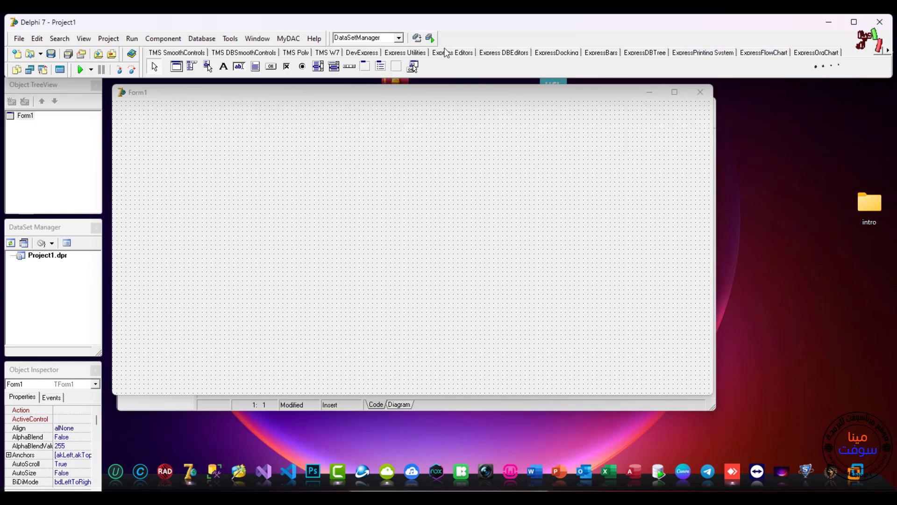
- Look through the installed component palette pages from DevExpress and Express Utilities through ExpressPrinting System to ExpressOrgChart
left_click(369, 53)
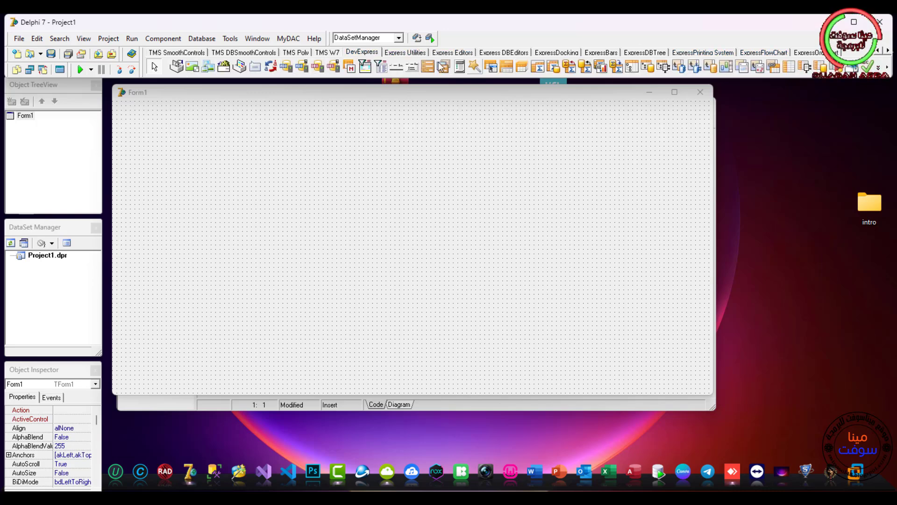
left_click(405, 51)
left_click(449, 53)
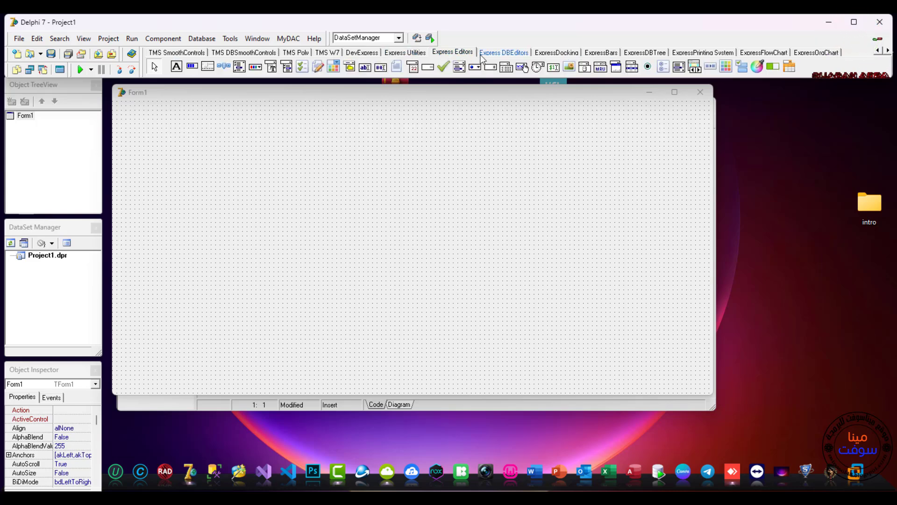
left_click(503, 53)
left_click(556, 52)
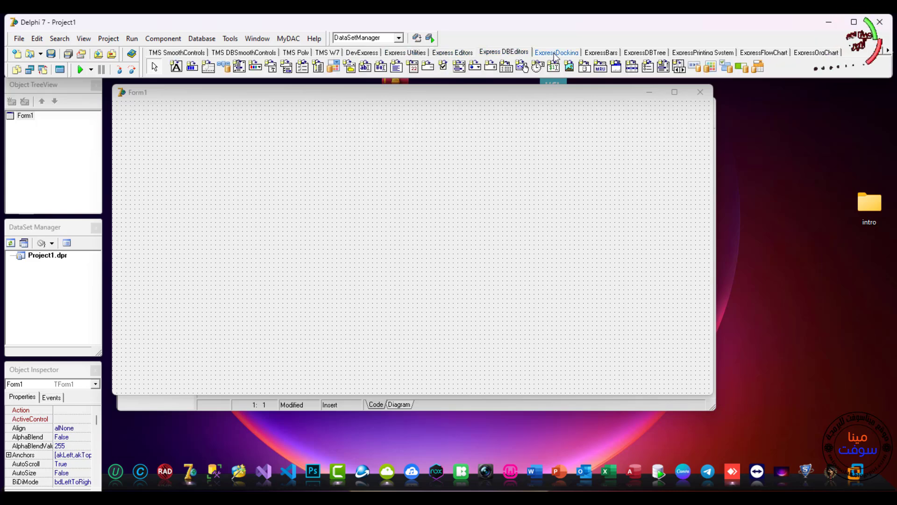
left_click(602, 55)
left_click(639, 54)
left_click(683, 54)
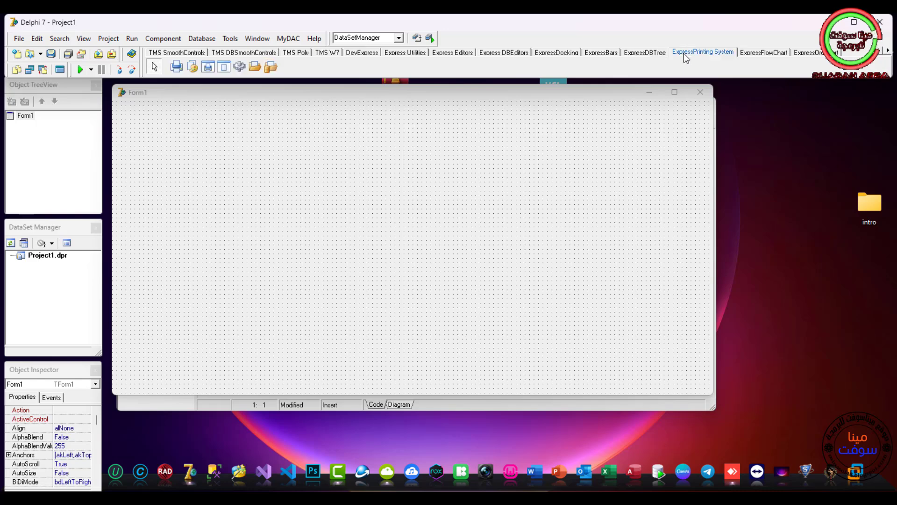
left_click(655, 56)
left_click(687, 57)
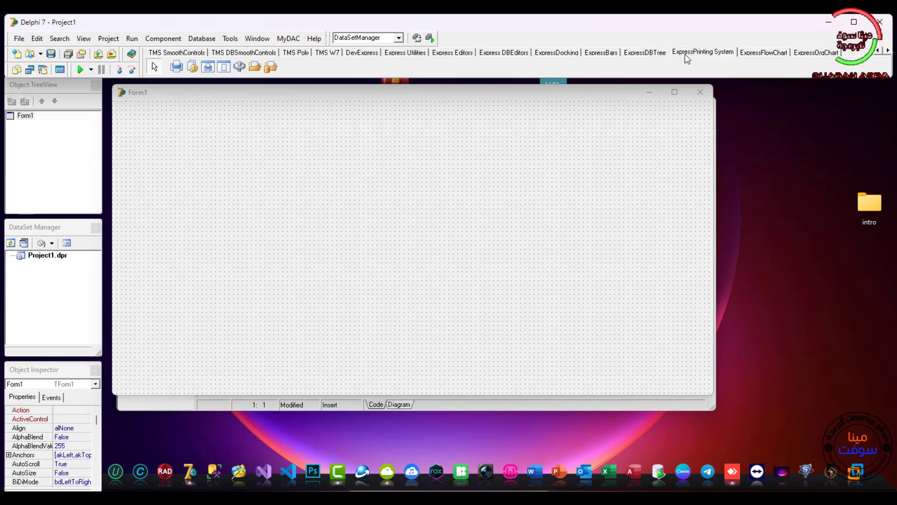
left_click(757, 52)
left_click(807, 56)
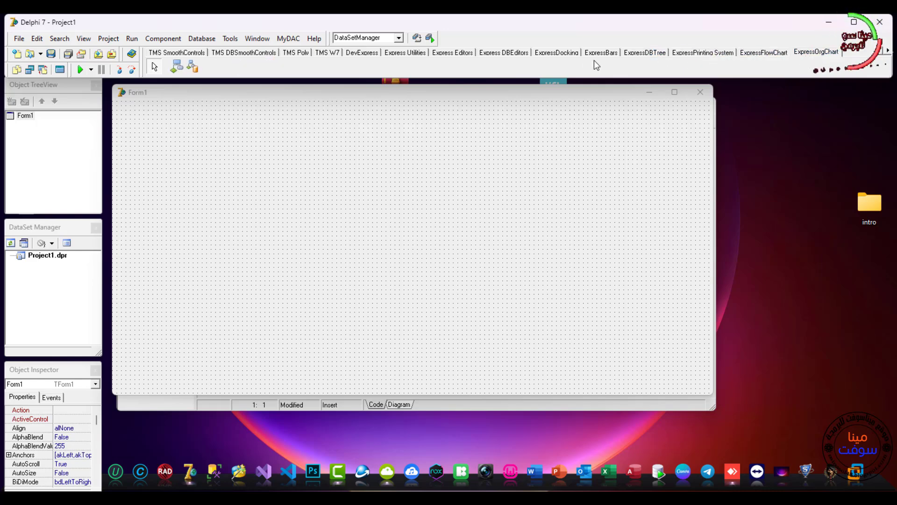
- Place a dxSkinController component from the DevExpress palette page in the upper part of Form1
left_click(366, 52)
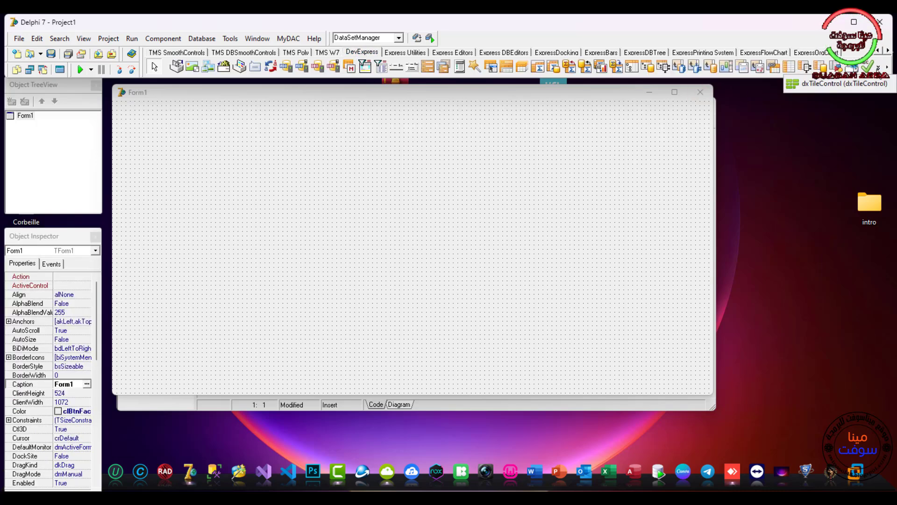
left_click(853, 68)
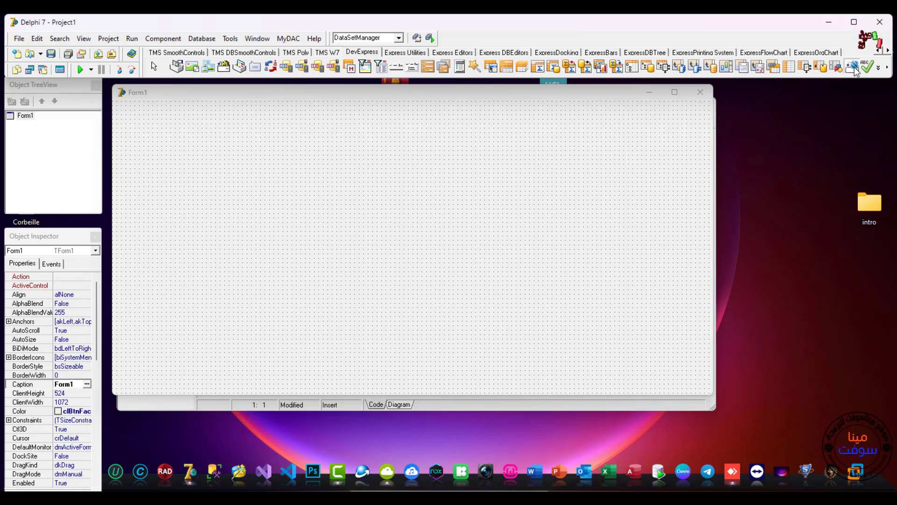
left_click(525, 146)
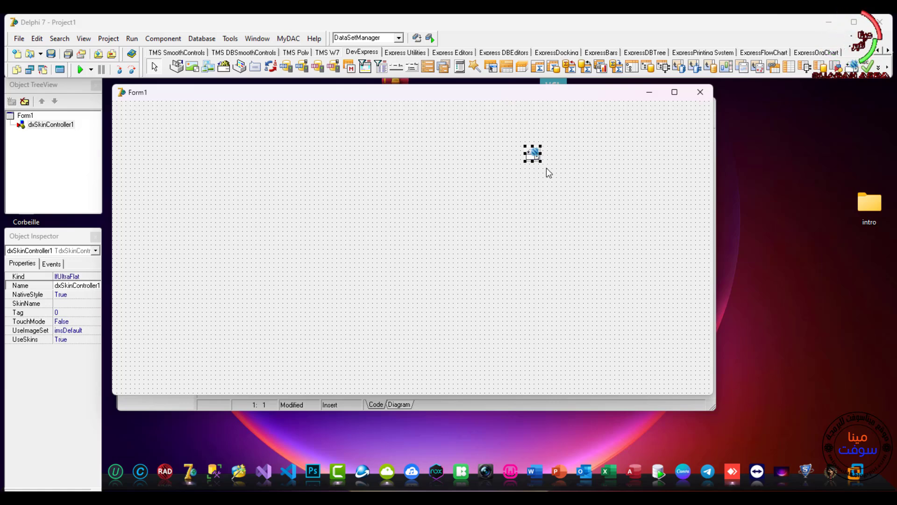
- Select all available skins in the skin controller's Project Skin Options Editor and accept the settings
double_click(533, 153)
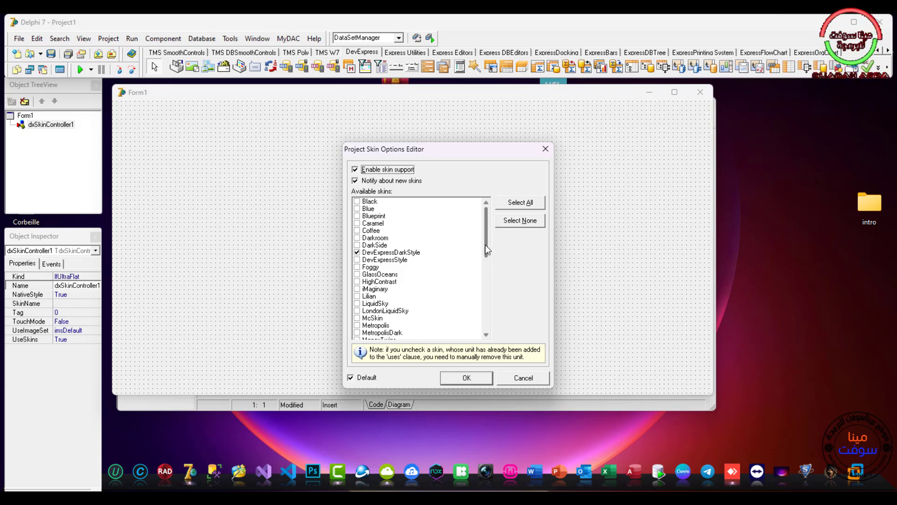
left_click_drag(485, 245, 481, 227)
left_click(518, 203)
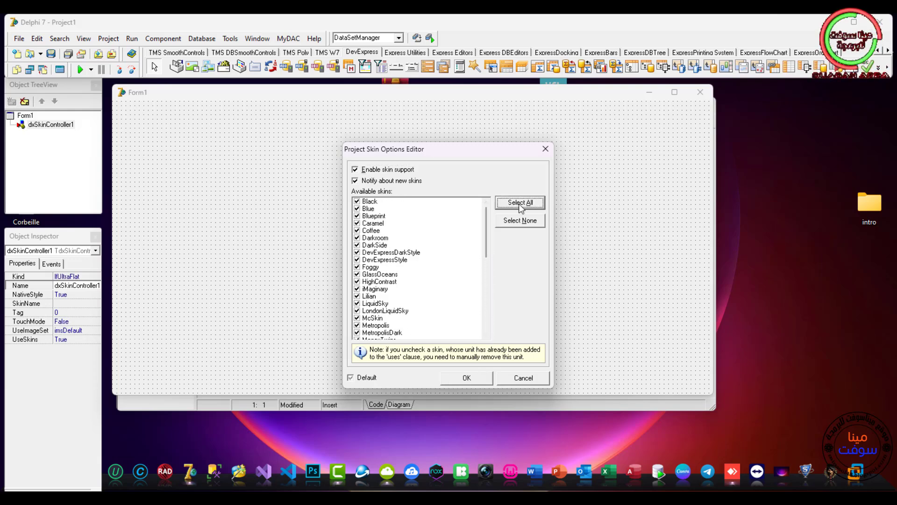
left_click(467, 378)
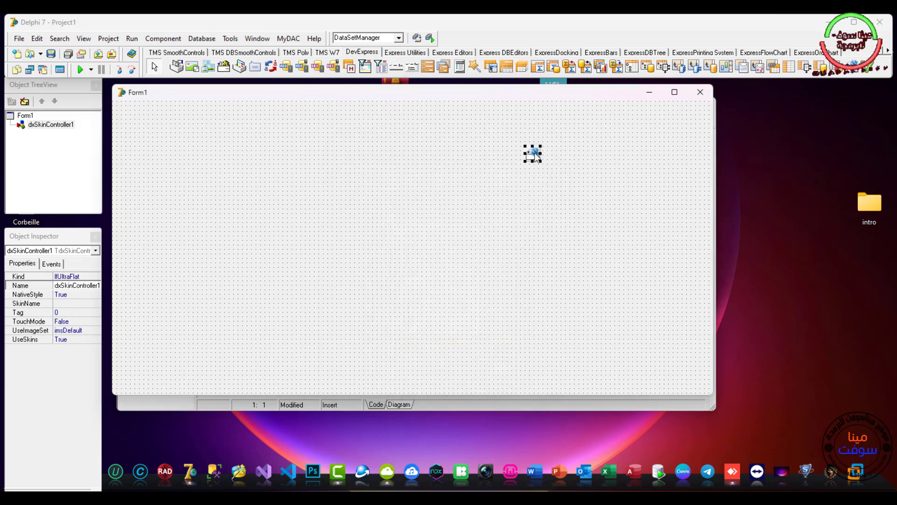
- Set the skin controller's NativeStyle to False and its SkinName to DevExpressDarkStyle
left_click(73, 297)
left_click(97, 295)
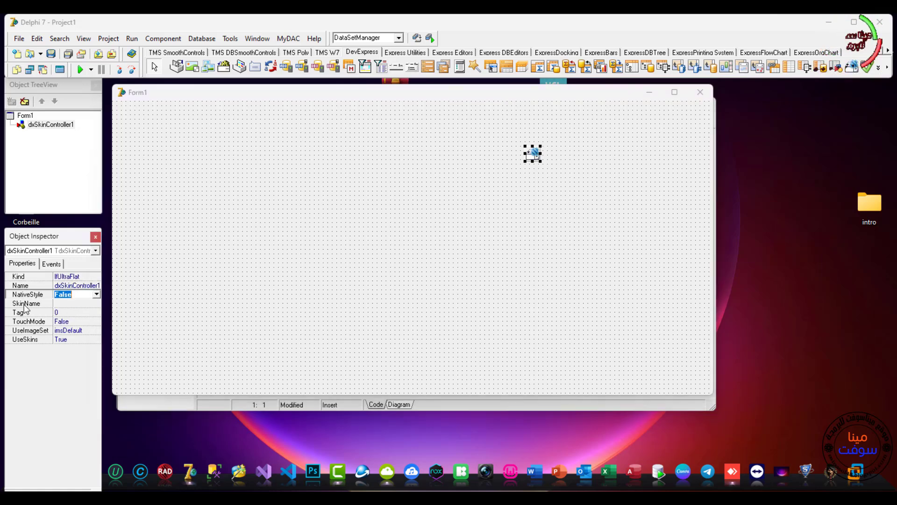
left_click(26, 304)
left_click(97, 303)
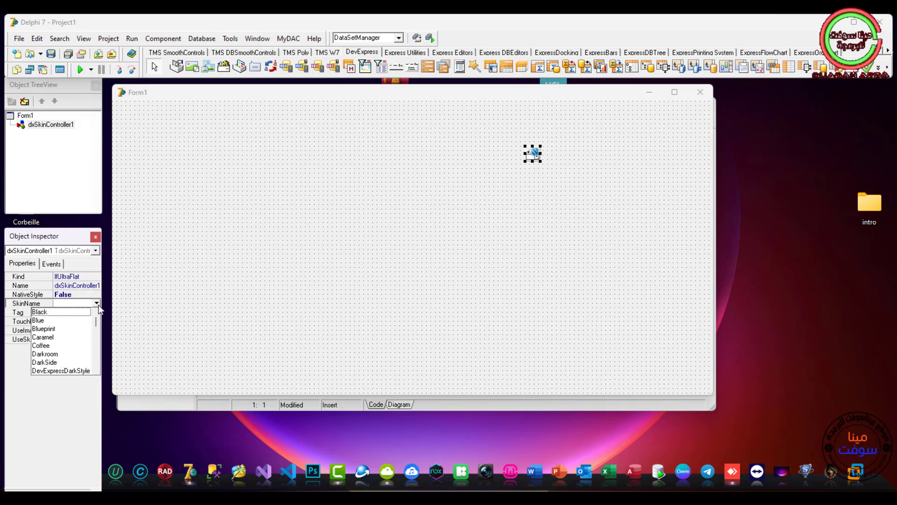
mouse_move(97, 317)
left_mouse_down()
mouse_move(96, 363)
mouse_move(95, 316)
mouse_move(95, 327)
left_mouse_up()
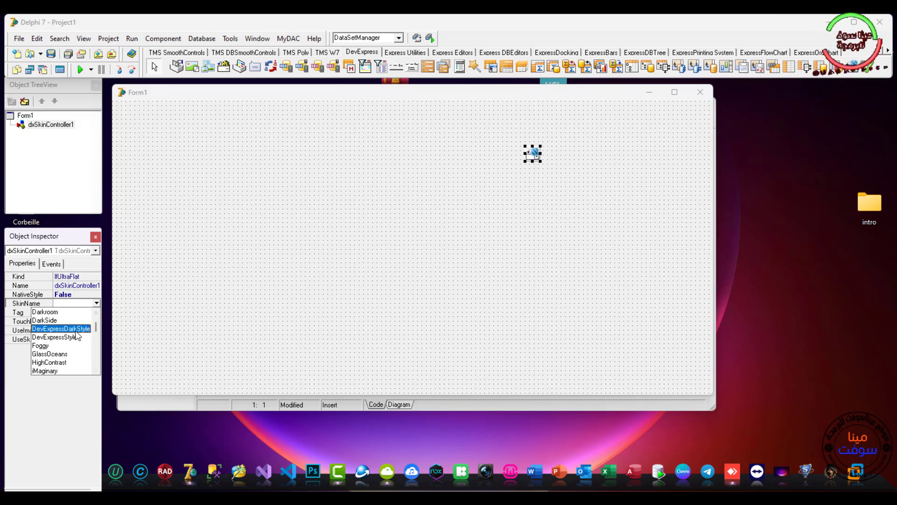
left_click(60, 329)
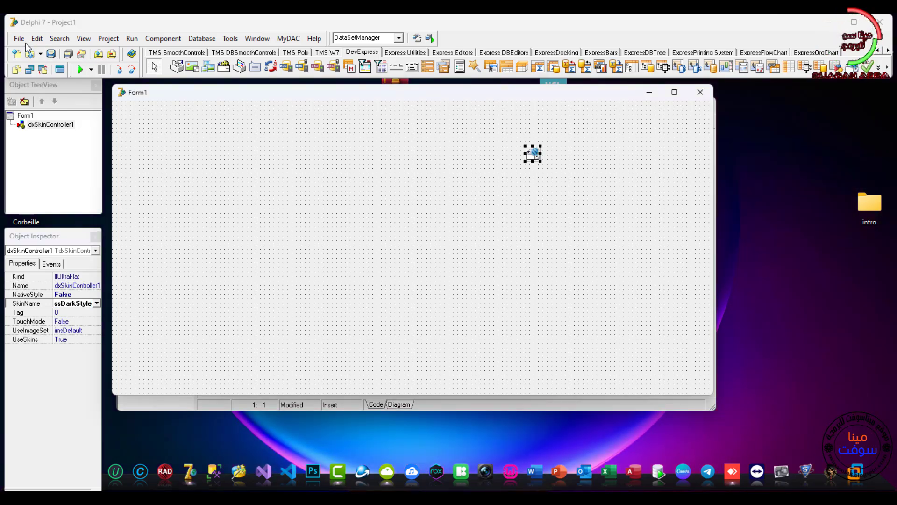
- Start saving the project and create a folder named TEST DEV DELPHI7 on the desktop as the save location
left_click(69, 53)
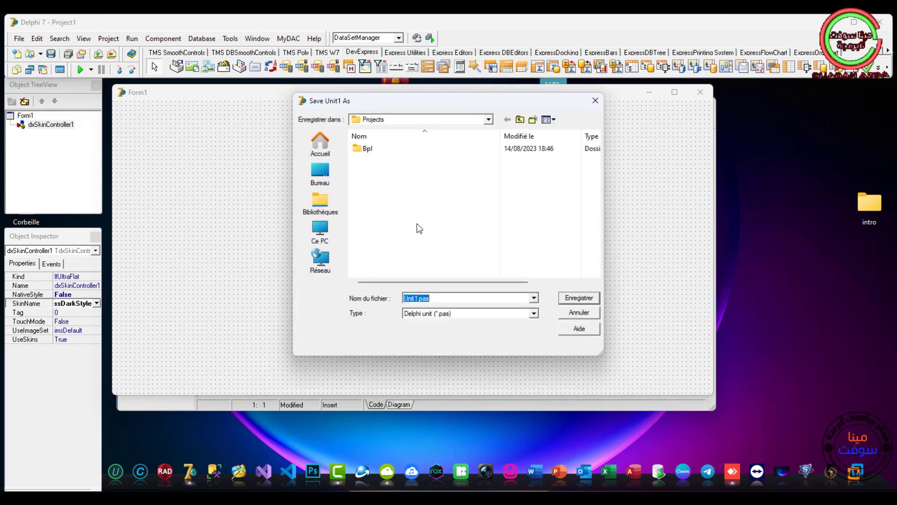
left_click(338, 178)
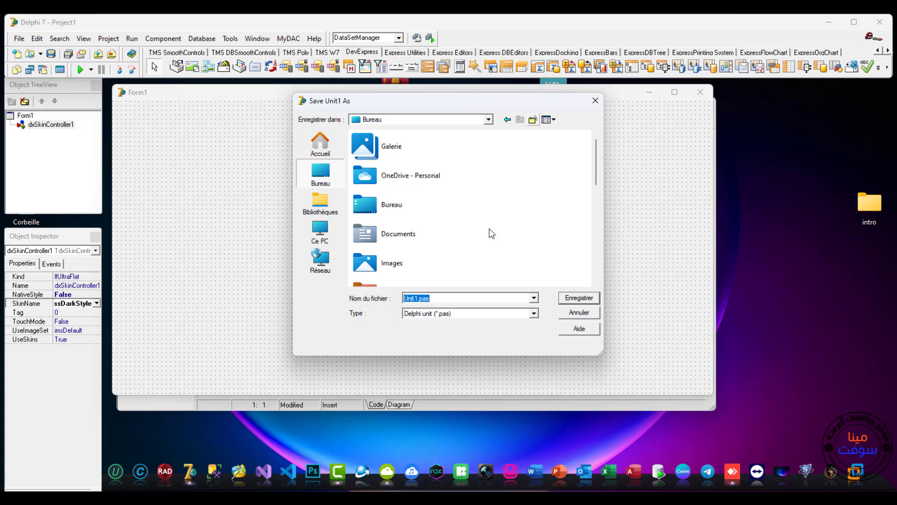
key("ctrl+shift+n")
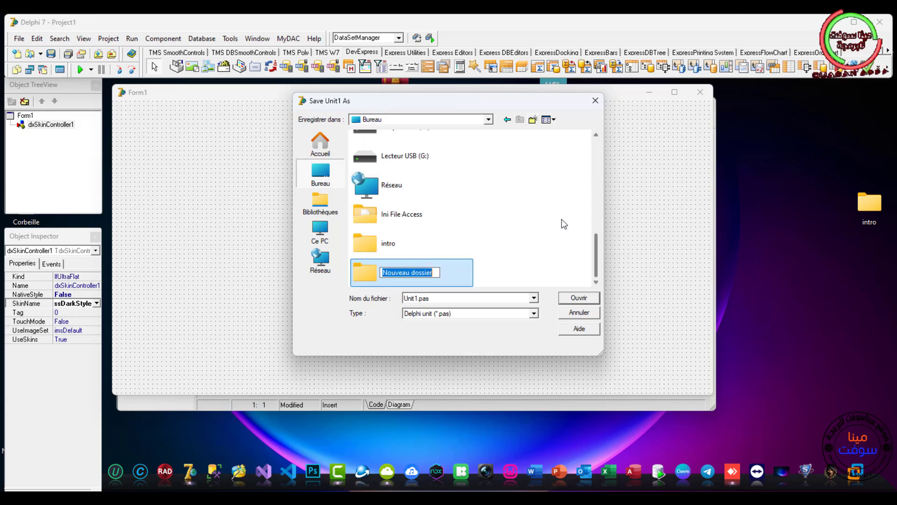
type("TEST")
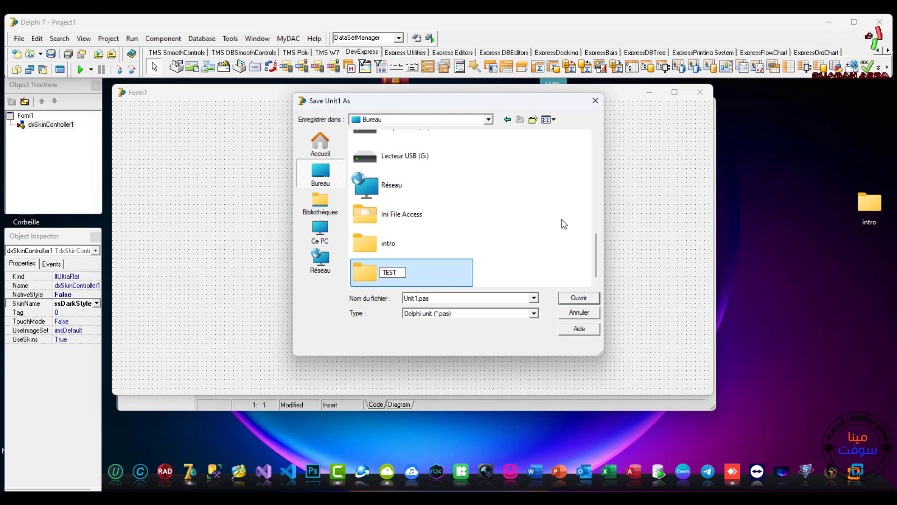
type(" DEV")
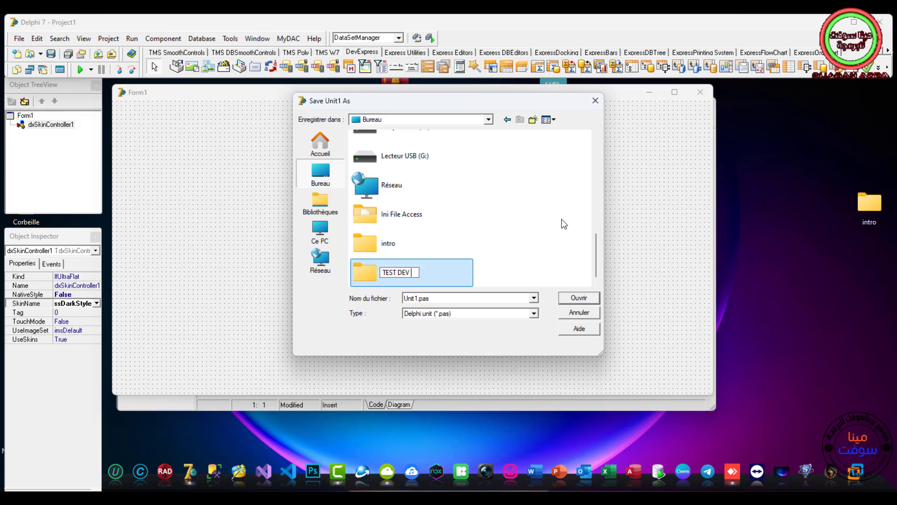
type(" DE")
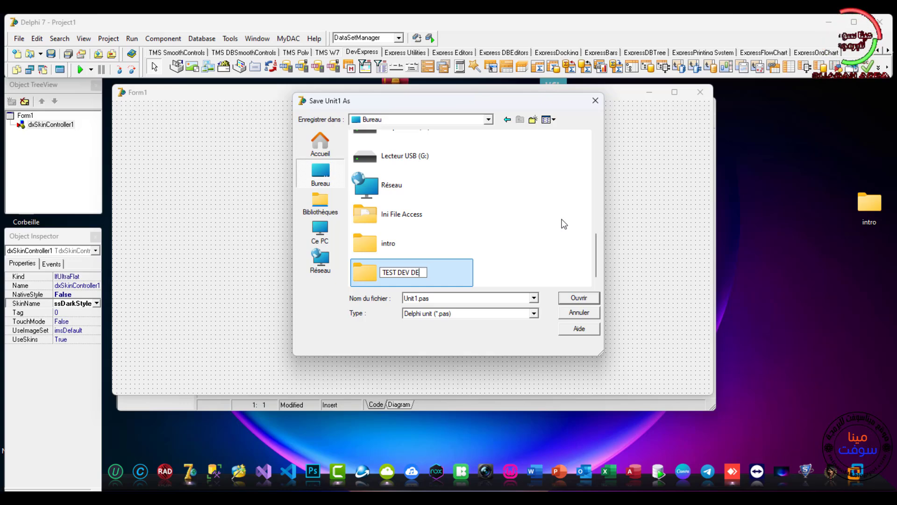
type("LPHI7")
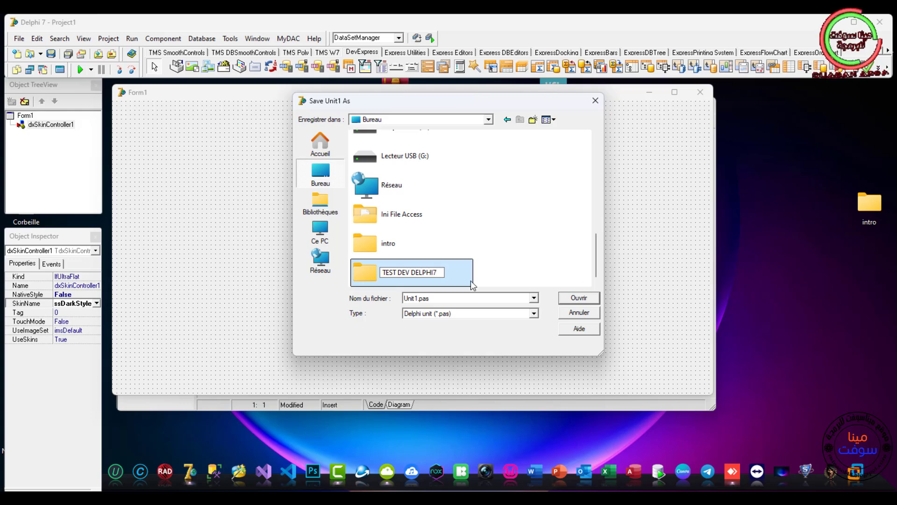
key("Return")
double_click(431, 274)
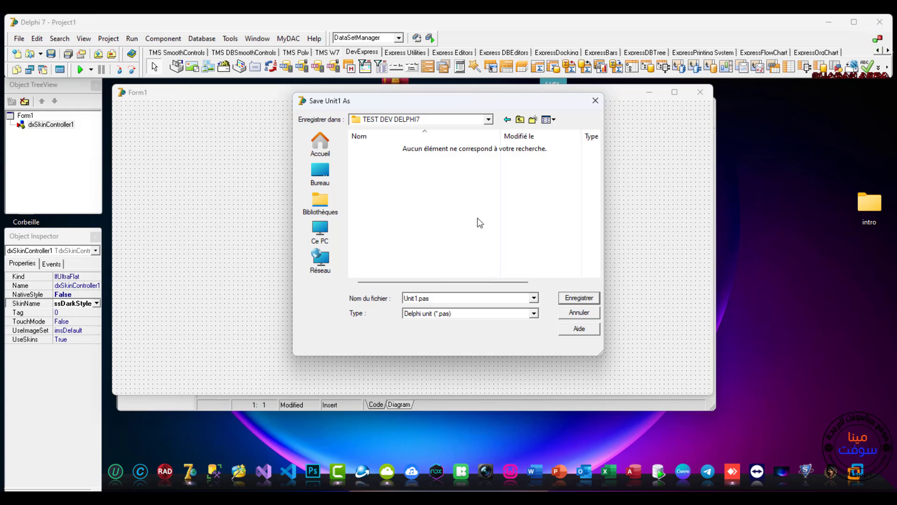
- Save the unit as Unit1.pas and the project as DEV7 in the TEST DEV DELPHI7 folder
left_click(570, 296)
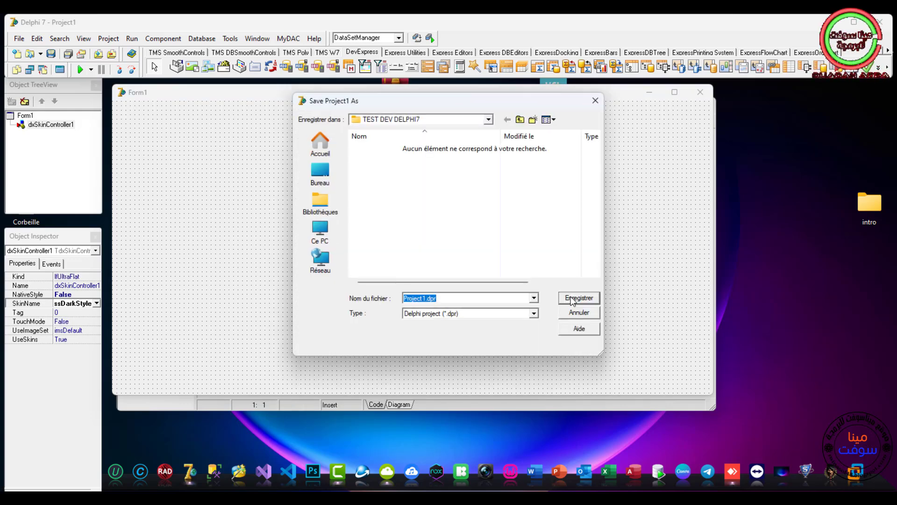
type("DEV7")
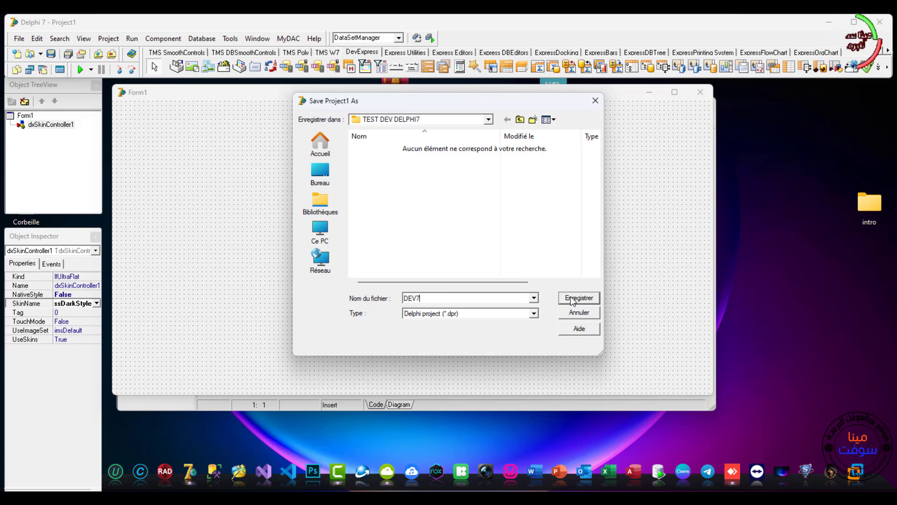
left_click(596, 299)
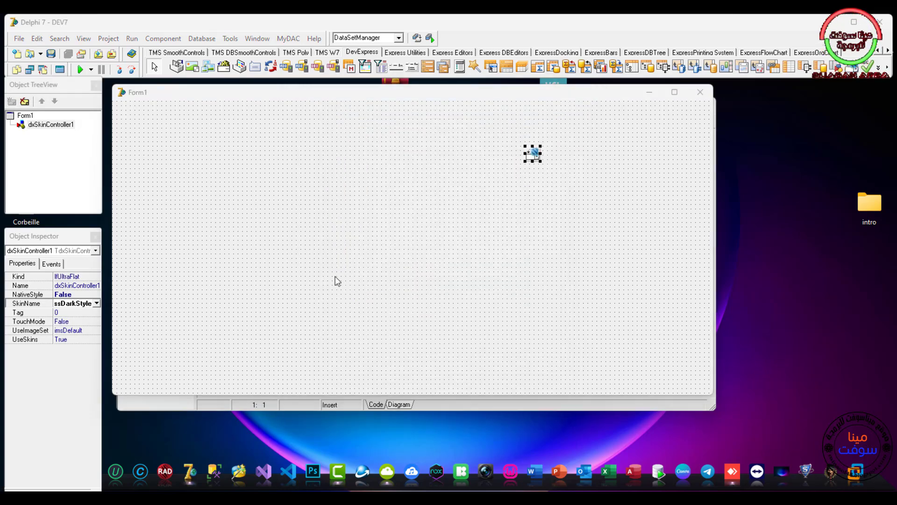
- Run the project, maximize and restore the skinned Form1 window, and close it
left_click(80, 71)
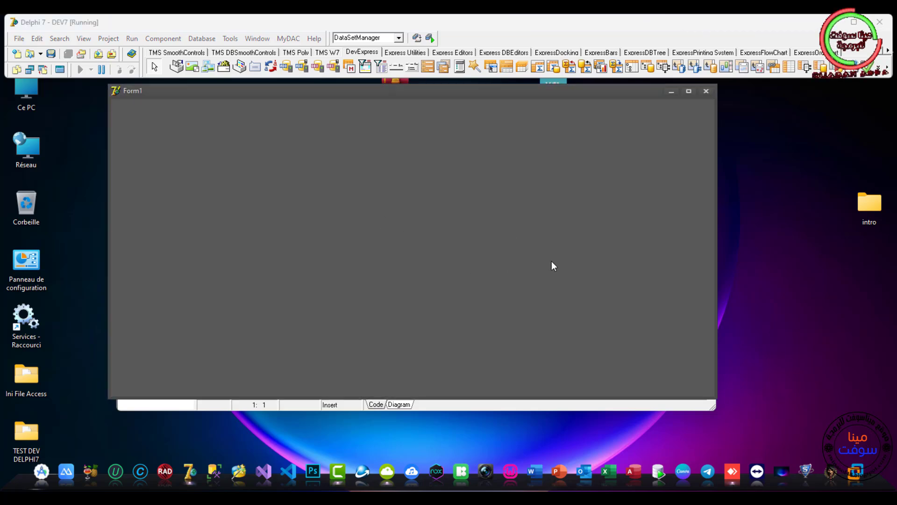
left_click(688, 91)
left_click(870, 17)
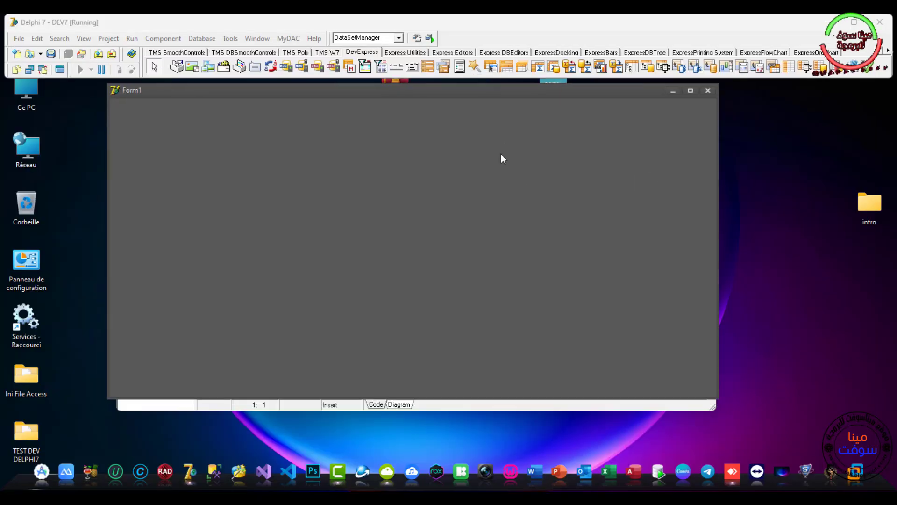
left_click(704, 93)
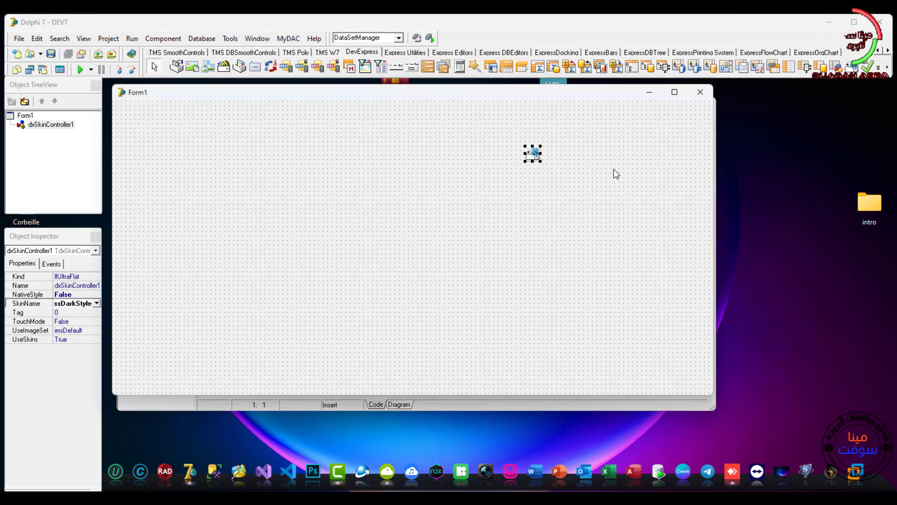
- Examine the dxSkin units listed in the uses clause of Unit1 and return to the form designer
left_click(43, 70)
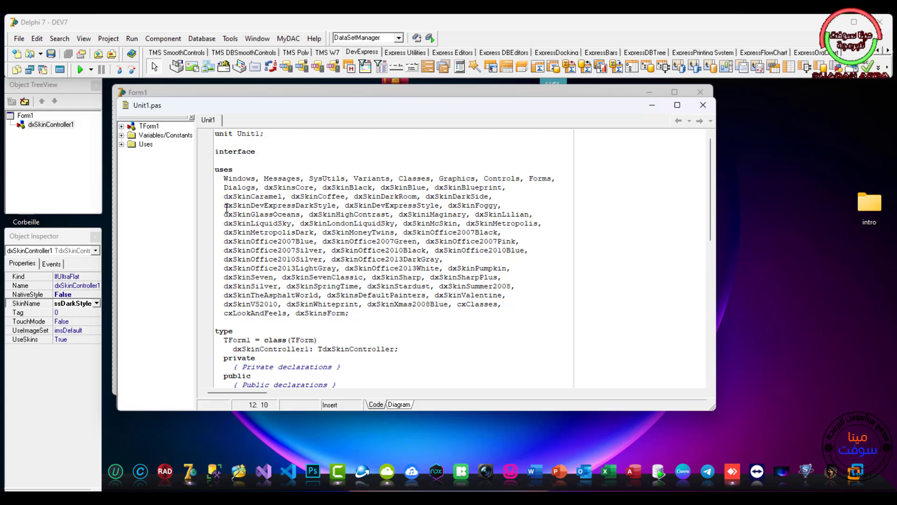
left_click_drag(226, 208, 483, 314)
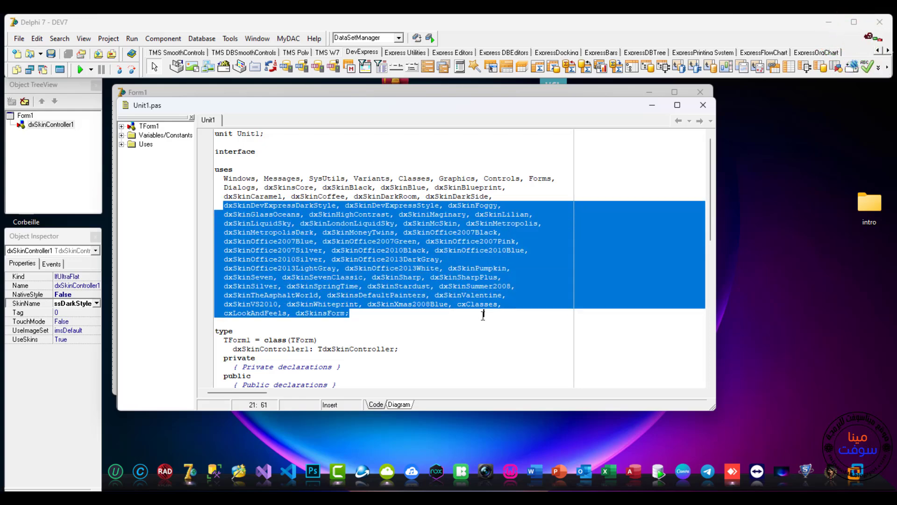
left_click(226, 197)
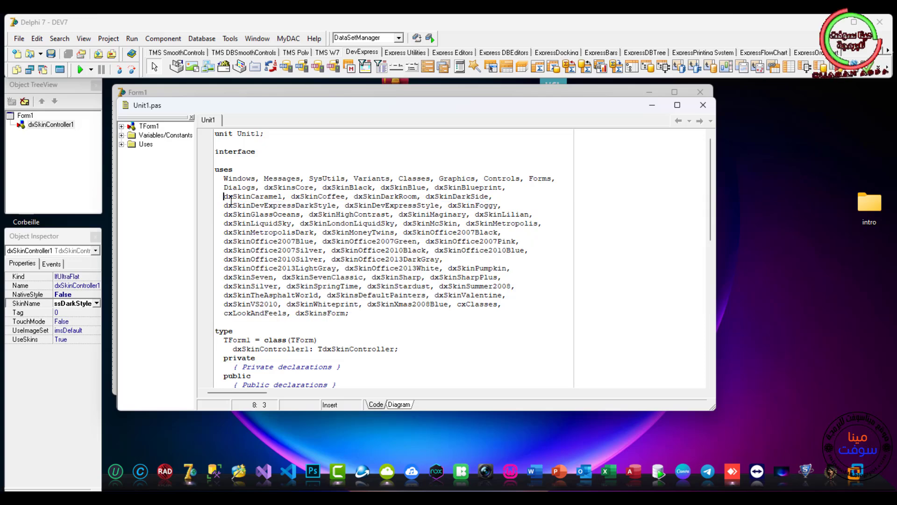
left_click_drag(230, 200, 431, 314)
left_click(224, 197)
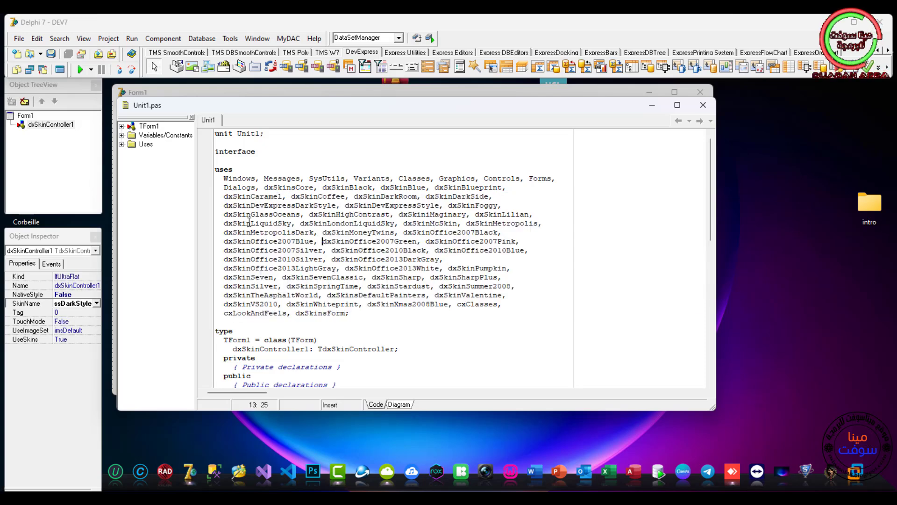
left_click_drag(225, 197, 392, 315)
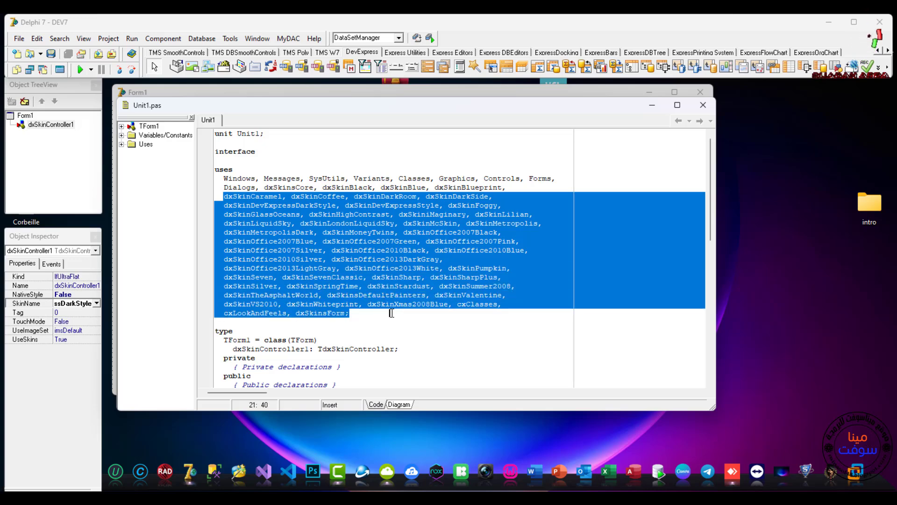
left_click(381, 276)
double_click(358, 197)
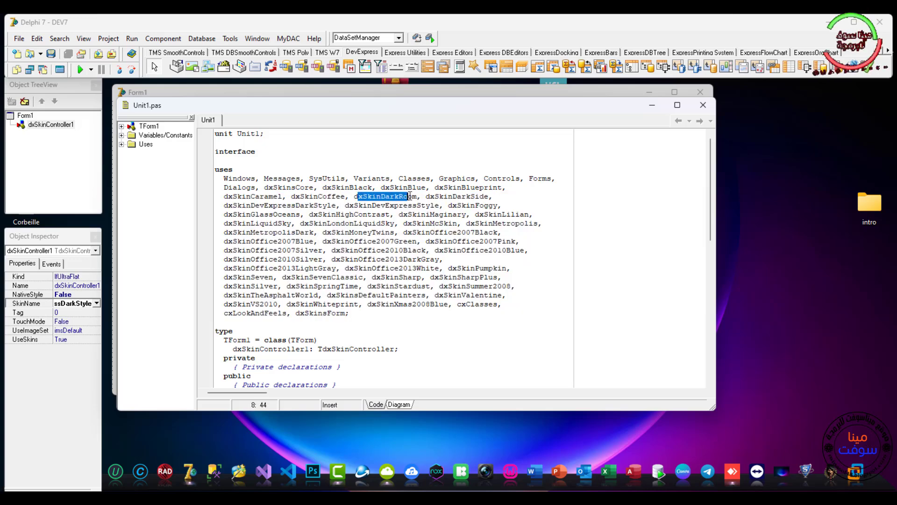
left_click_drag(336, 205, 303, 205)
left_click_drag(224, 241, 223, 260)
left_click(416, 259)
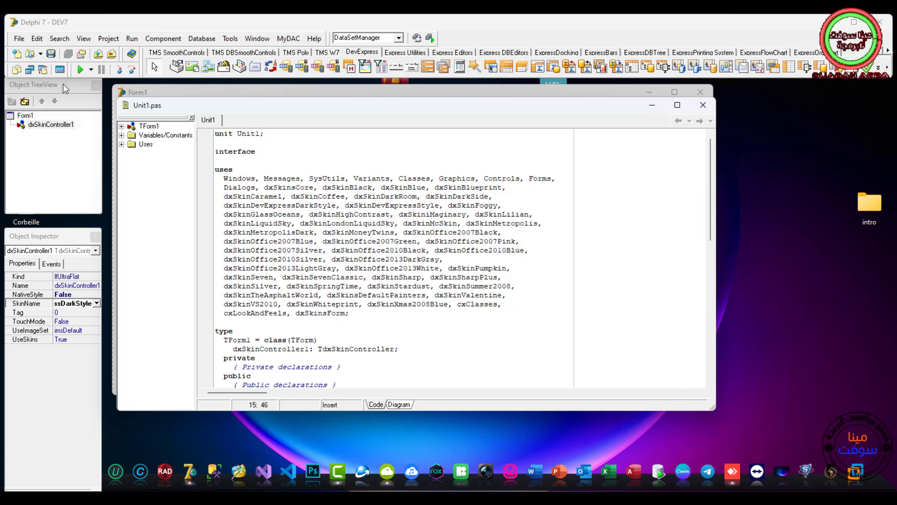
key("F12")
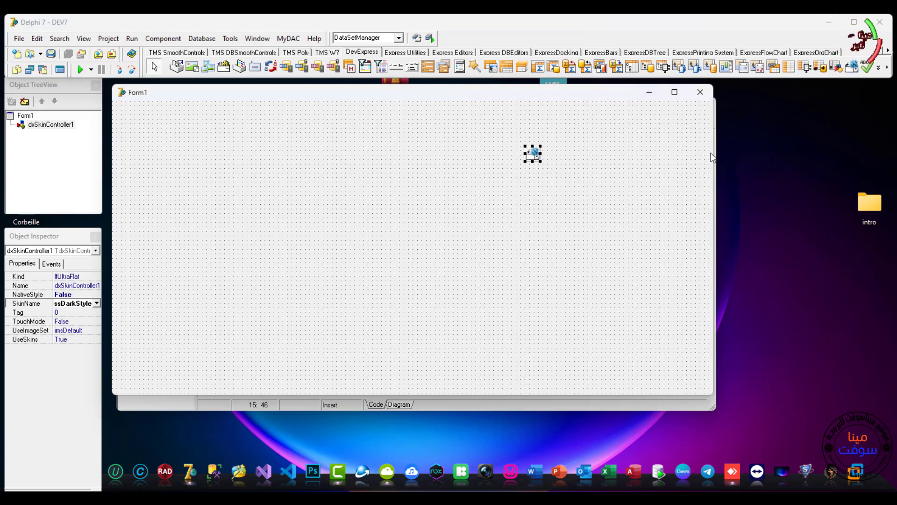
left_click(868, 70)
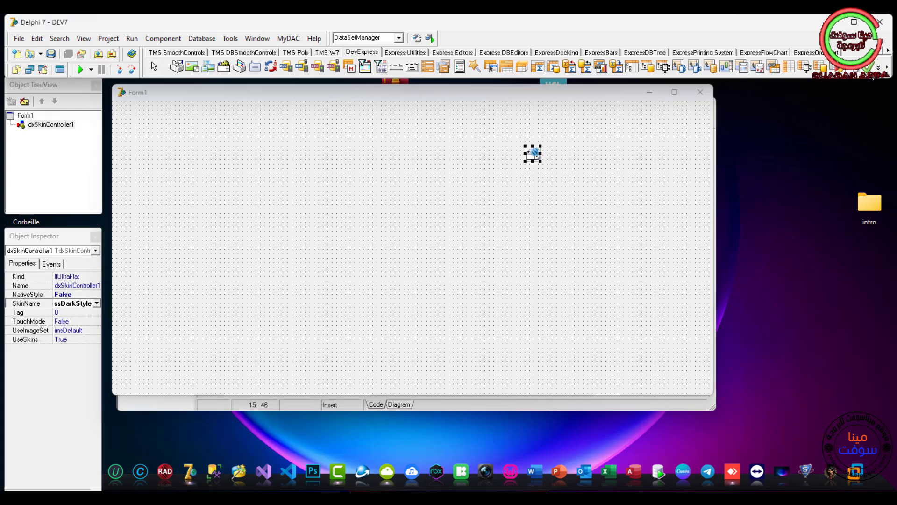
left_click(262, 242)
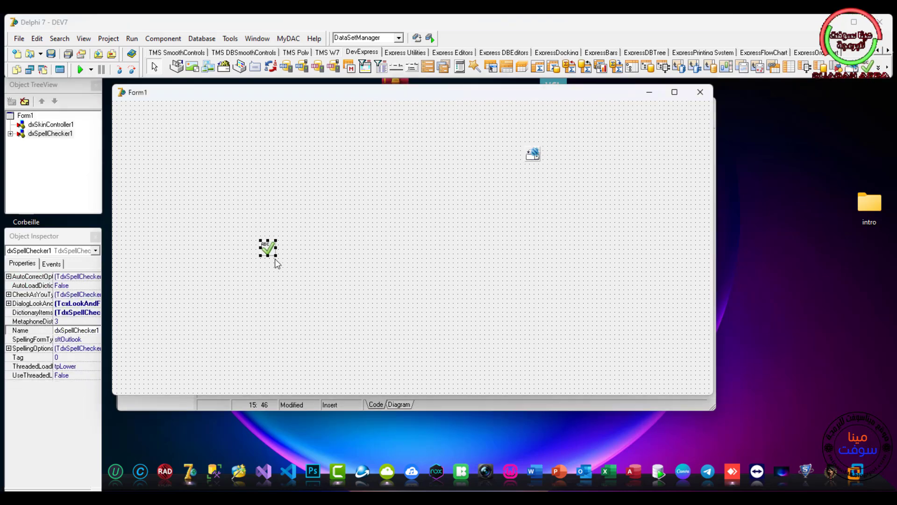
left_click(300, 232)
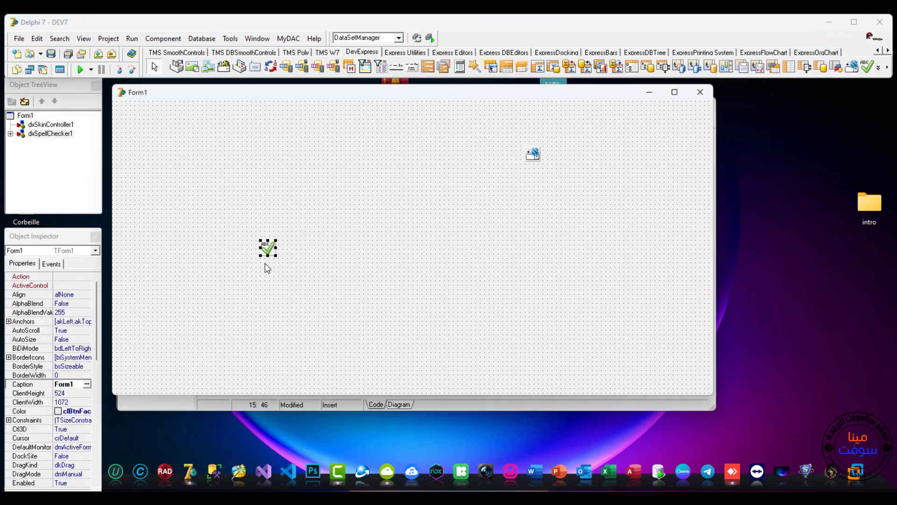
key("Delete")
left_click(532, 153)
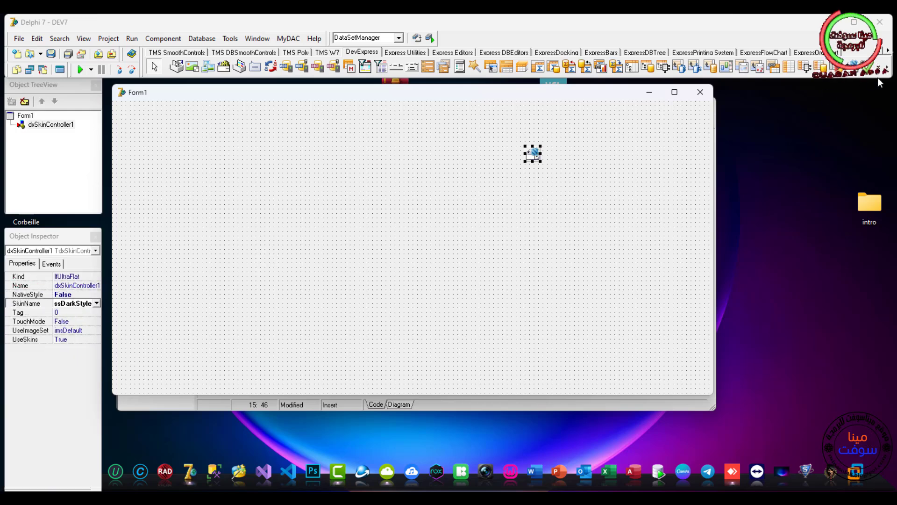
- Place a dxTileControl on Form1 and add two regular items and one extra-large item to it
left_click(836, 68)
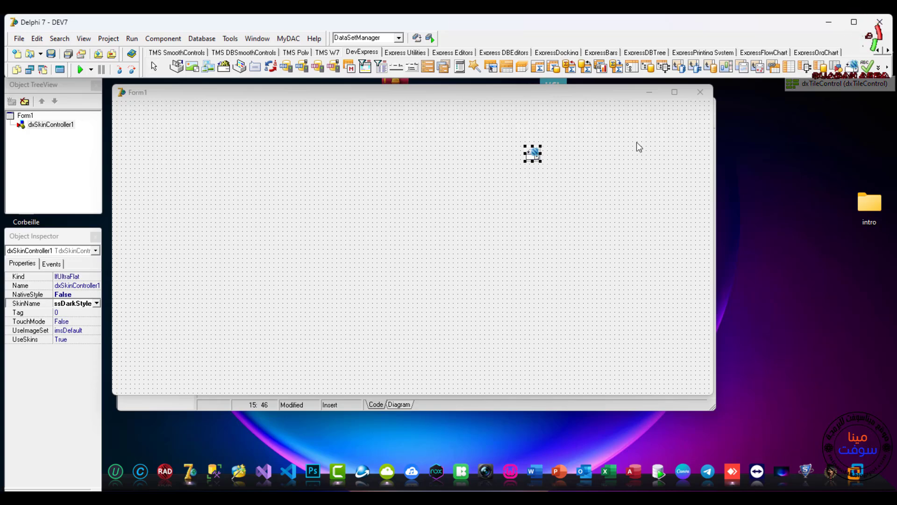
left_click(376, 182)
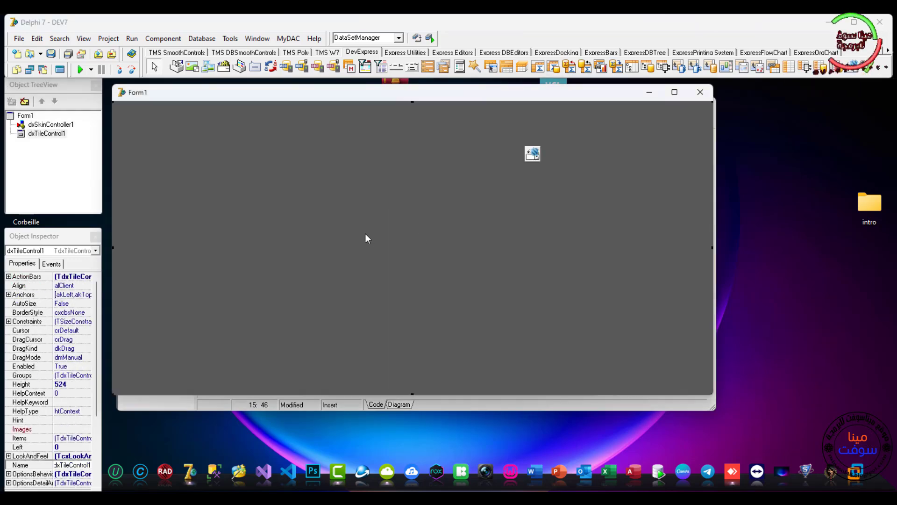
right_click(312, 173)
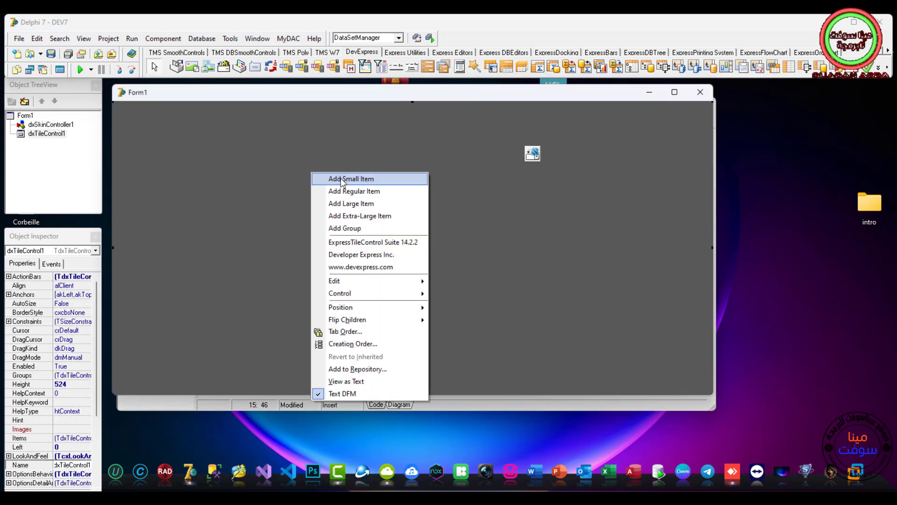
left_click(344, 190)
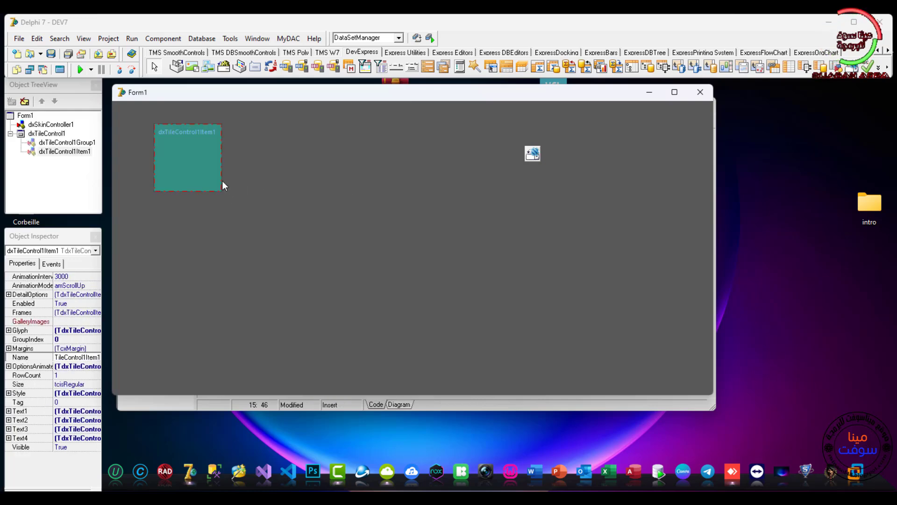
right_click(215, 163)
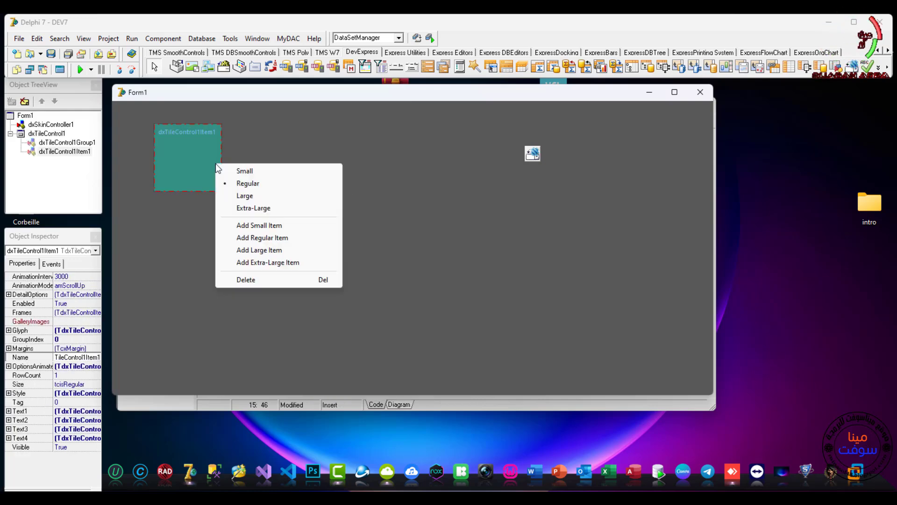
left_click(272, 237)
right_click(287, 186)
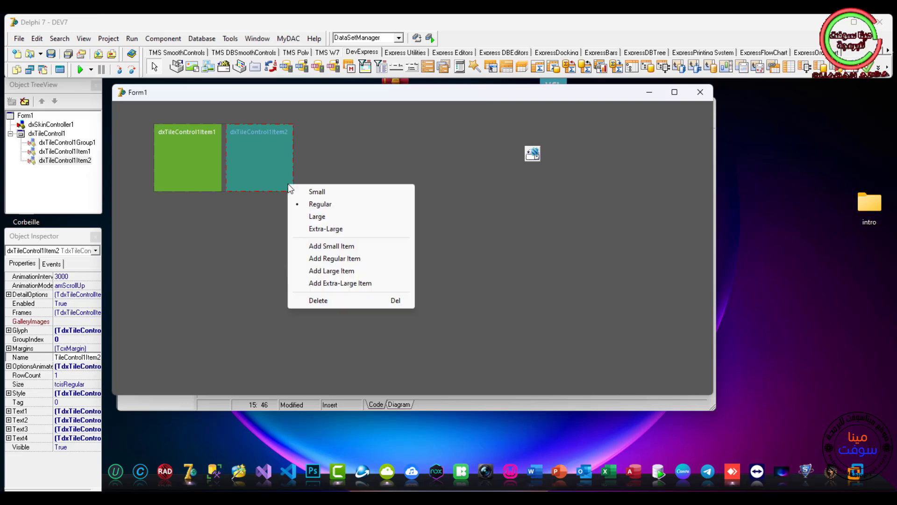
left_click(343, 283)
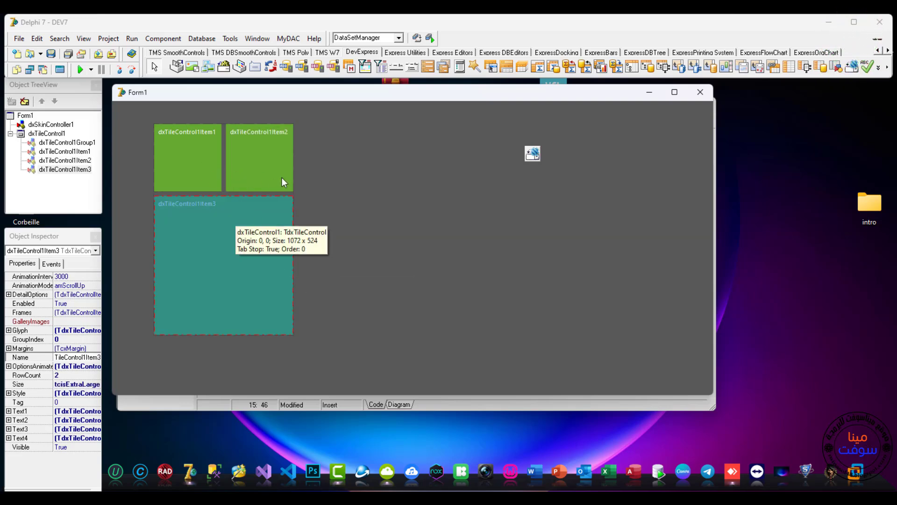
left_click(323, 136)
left_click(202, 147)
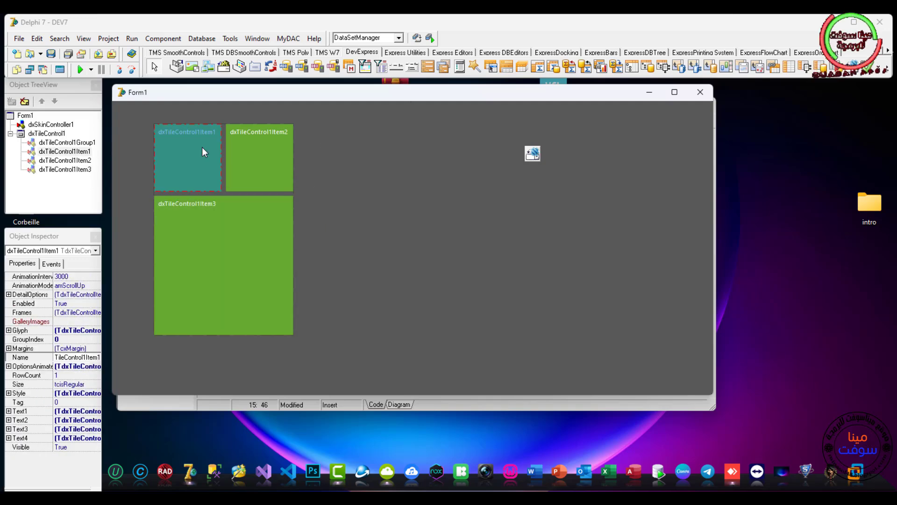
left_click(251, 159)
left_click(196, 156)
left_click(243, 220)
left_click(260, 179)
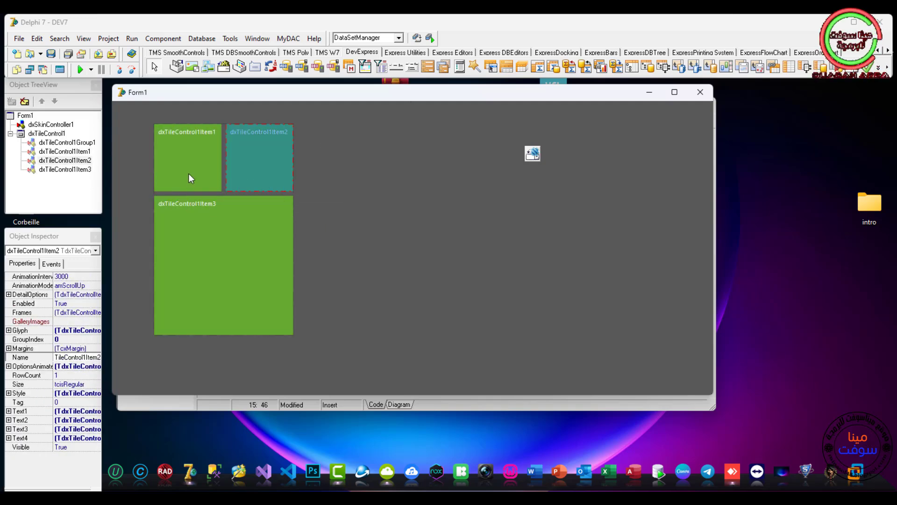
left_click(235, 229)
left_click(188, 179)
left_click(247, 224)
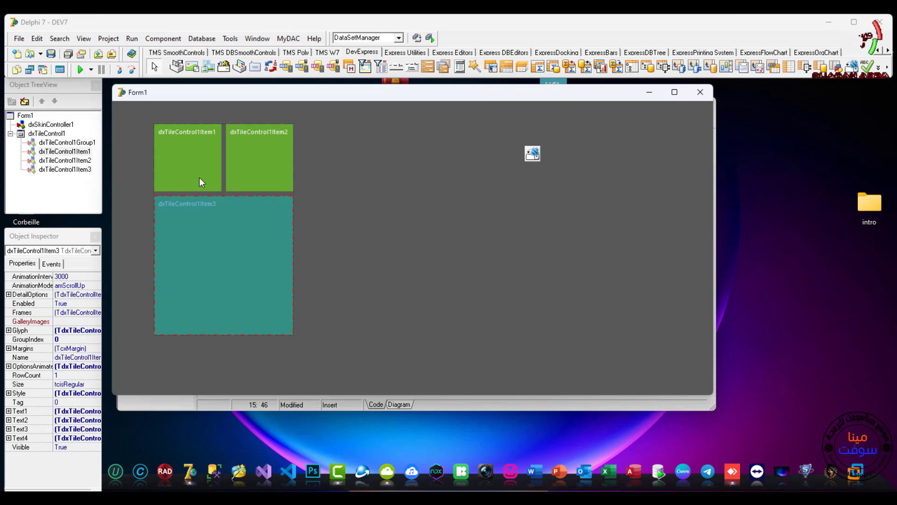
left_click(199, 177)
left_click(237, 232)
left_click(199, 175)
left_click(261, 151)
left_click(245, 229)
- Select the dxTileControl1Item1 tile and widen the Object Inspector so its property values can be read
left_click(208, 172)
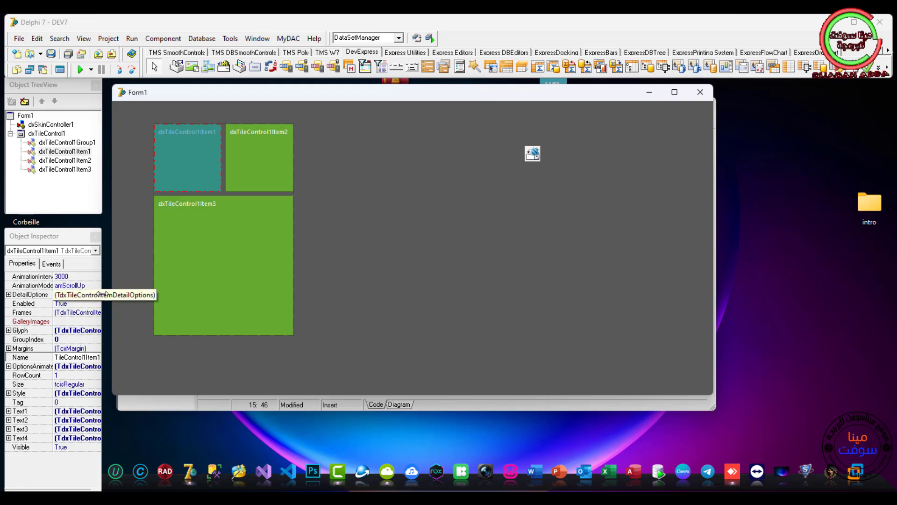
left_click_drag(102, 294, 141, 296)
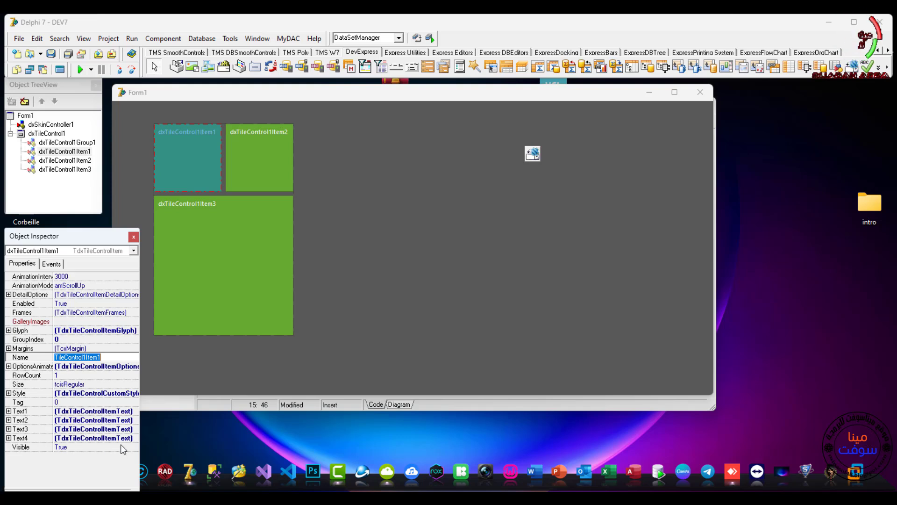
left_click(193, 148)
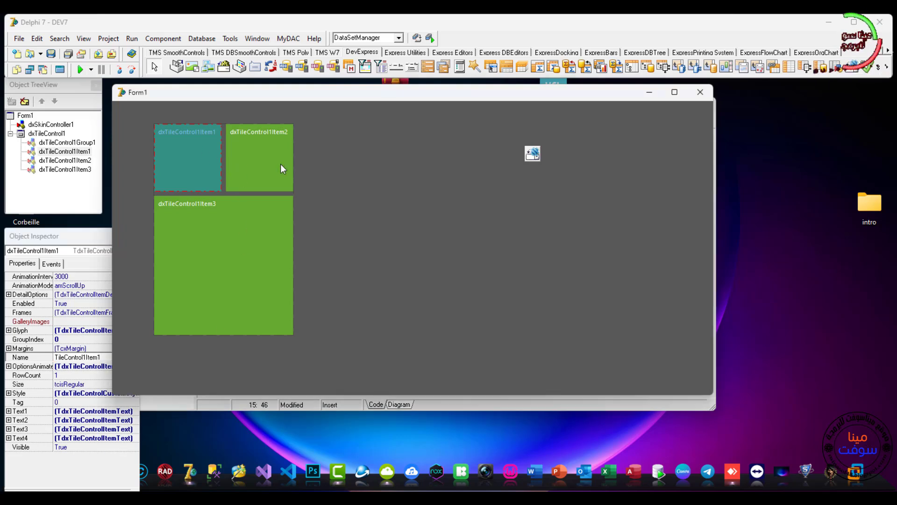
left_click(280, 164)
left_click(187, 167)
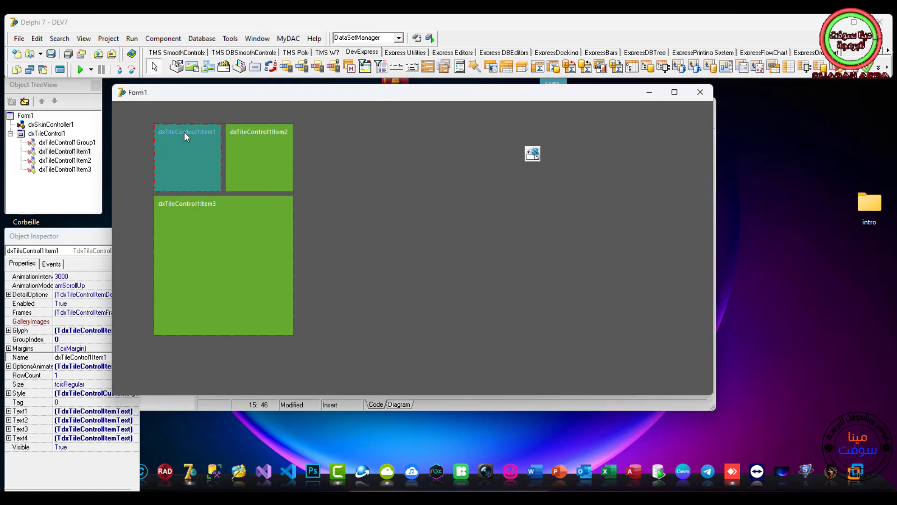
- In the Text1 properties of dxTileControl1Item1, choose oaDefault for Align and taCenter for Alignment
left_click(8, 411)
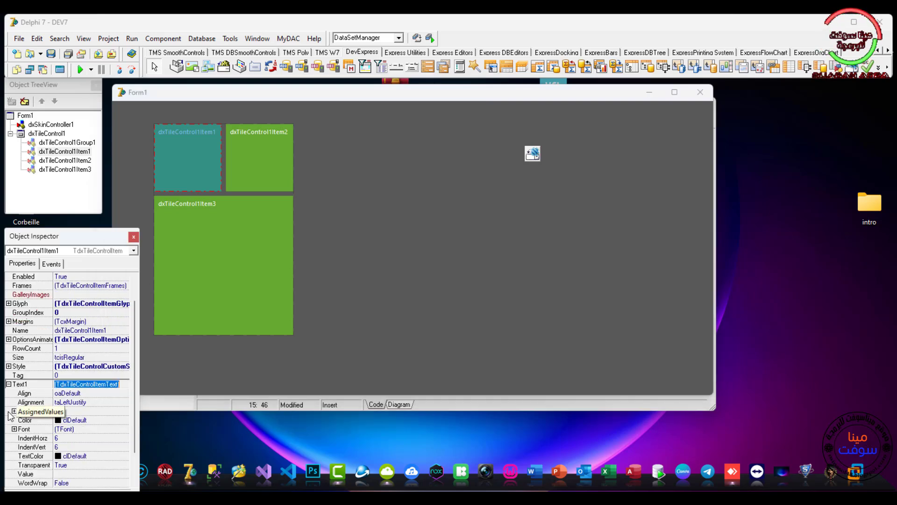
scroll(104, 361, "down", 3)
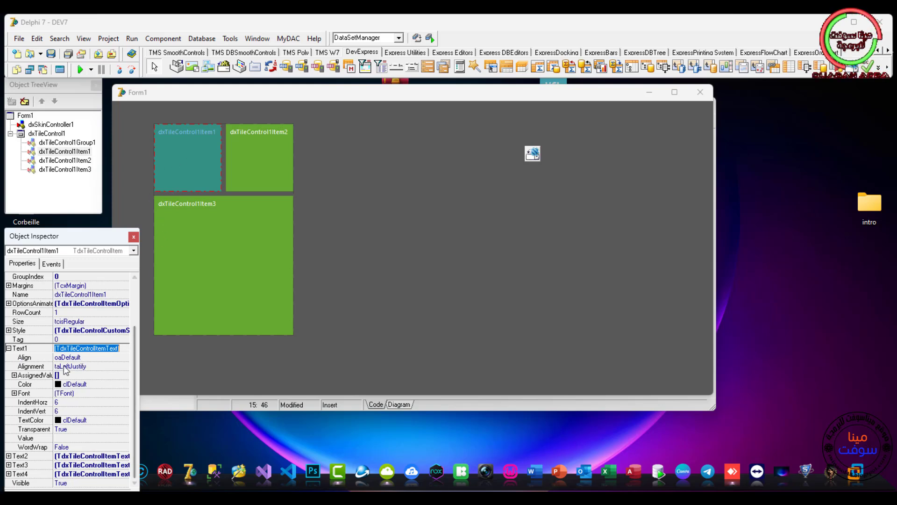
left_click(82, 358)
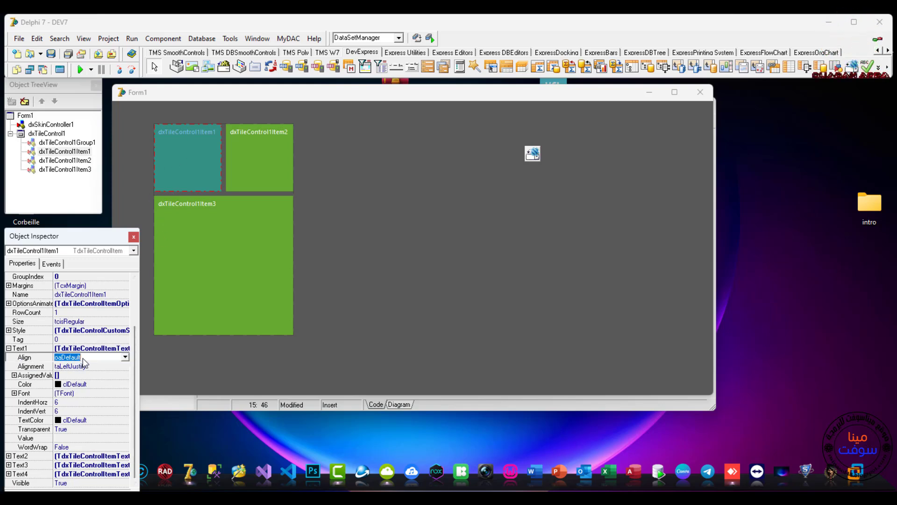
left_click(125, 357)
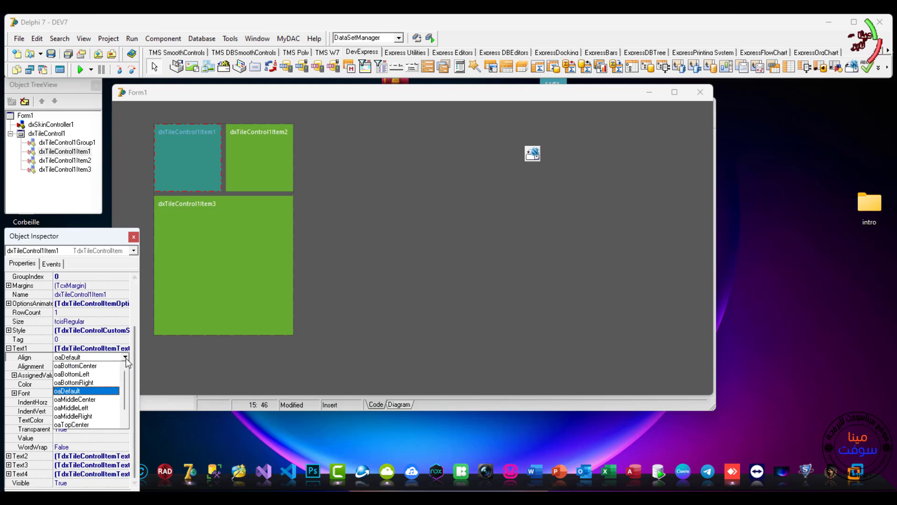
left_click(87, 391)
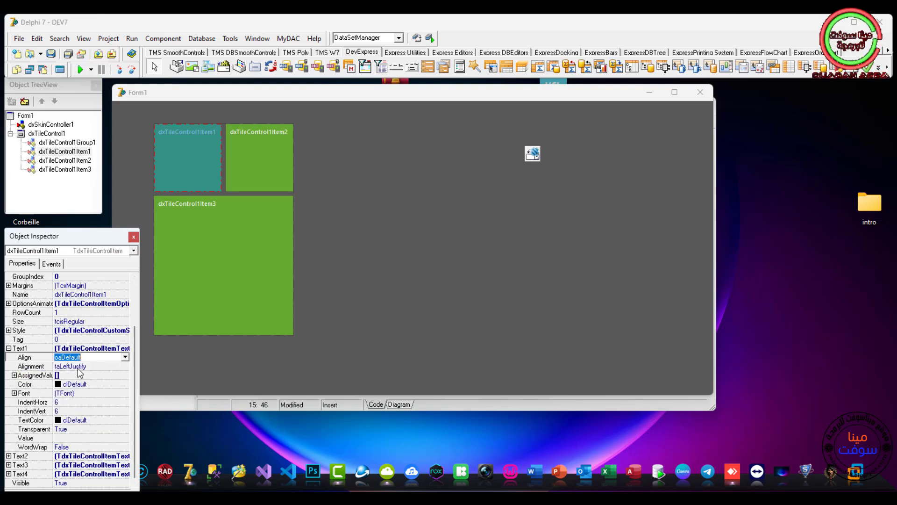
left_click(79, 367)
left_click(125, 366)
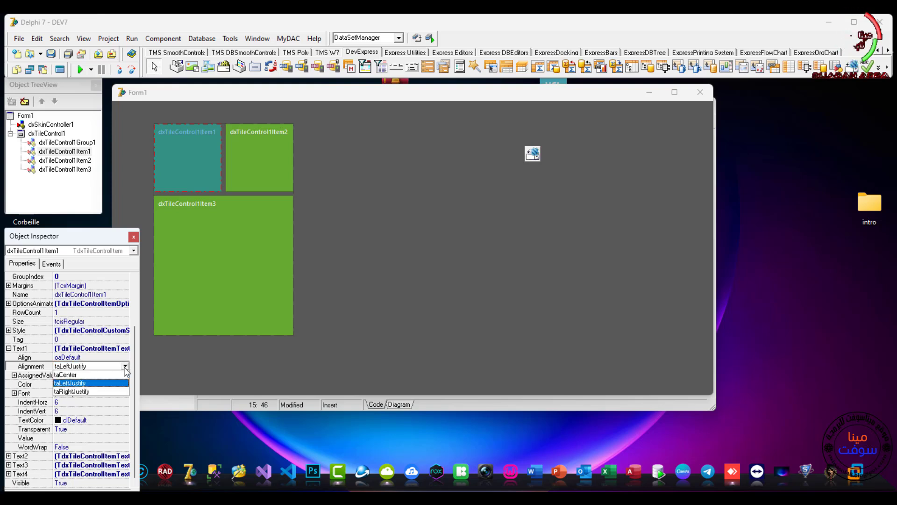
left_click(105, 375)
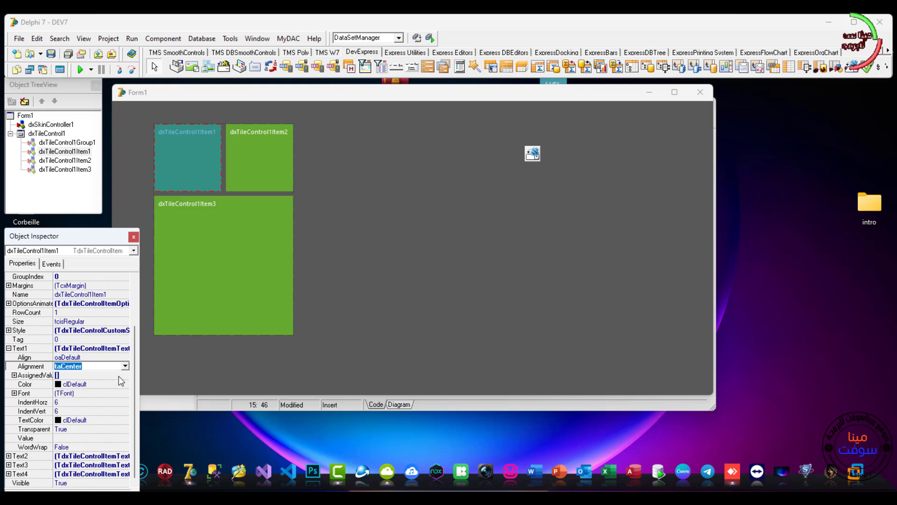
- Set the Text1 Color of dxTileControl1Item1 to clBtnText
left_click(75, 439)
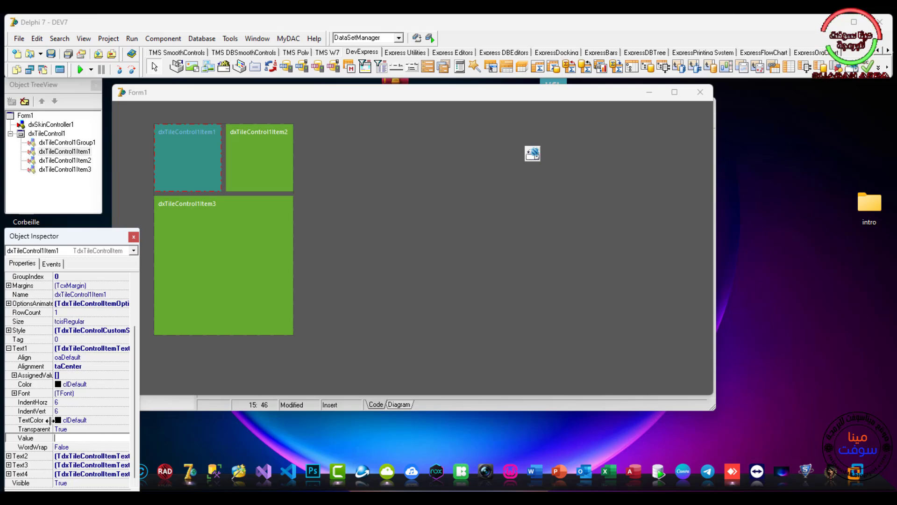
left_click(28, 421)
left_click(67, 395)
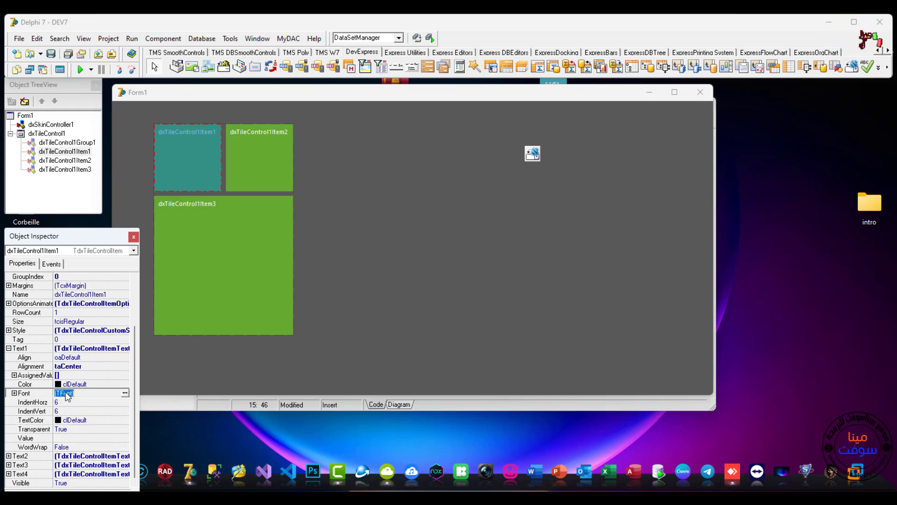
left_click(70, 384)
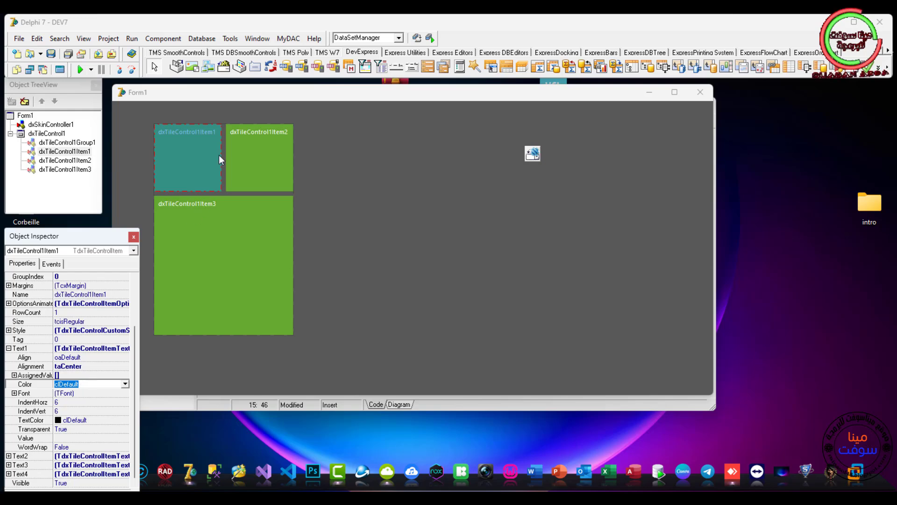
left_click(125, 384)
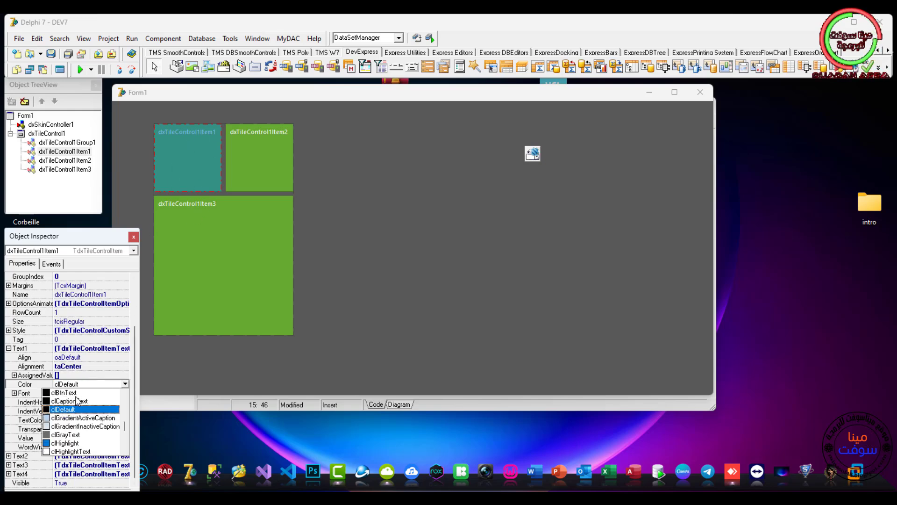
left_click(64, 393)
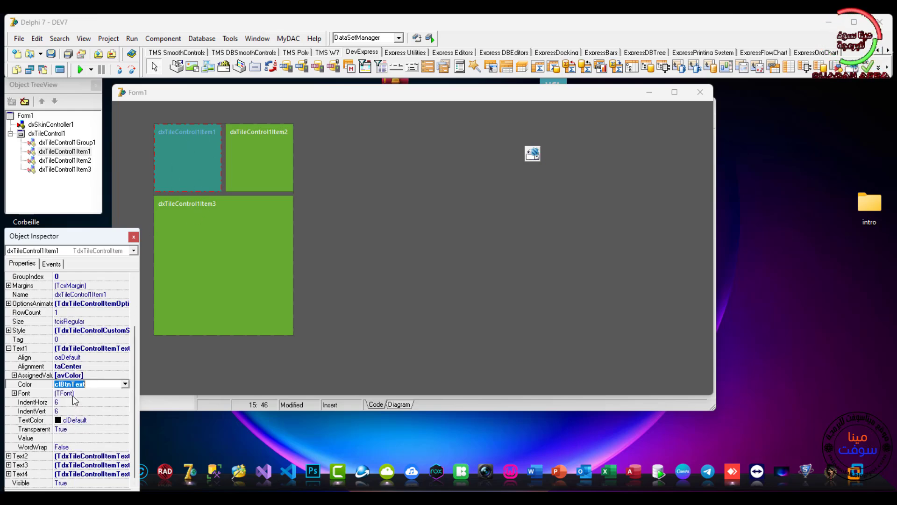
left_click(126, 384)
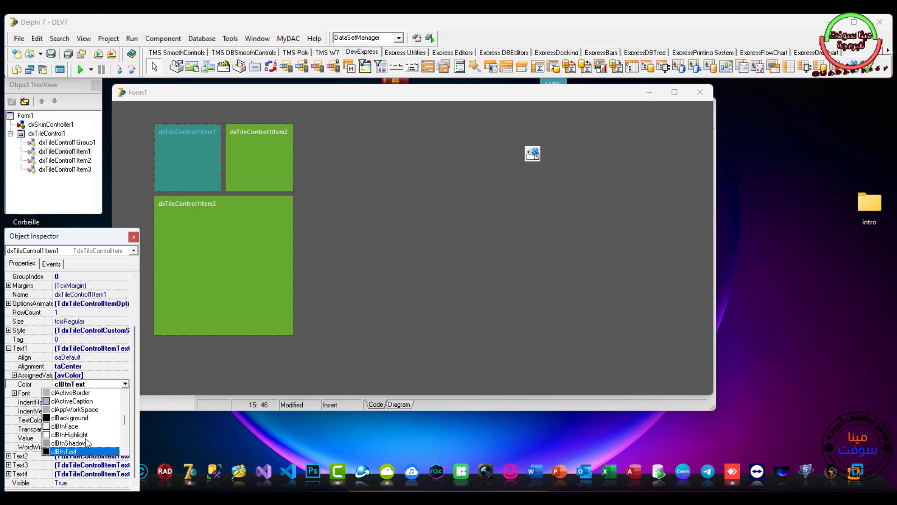
left_click(80, 451)
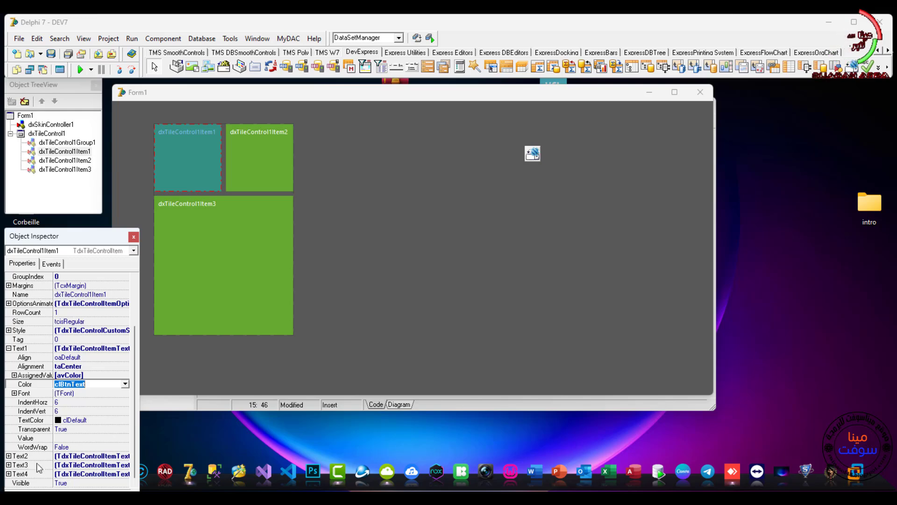
left_click(71, 447)
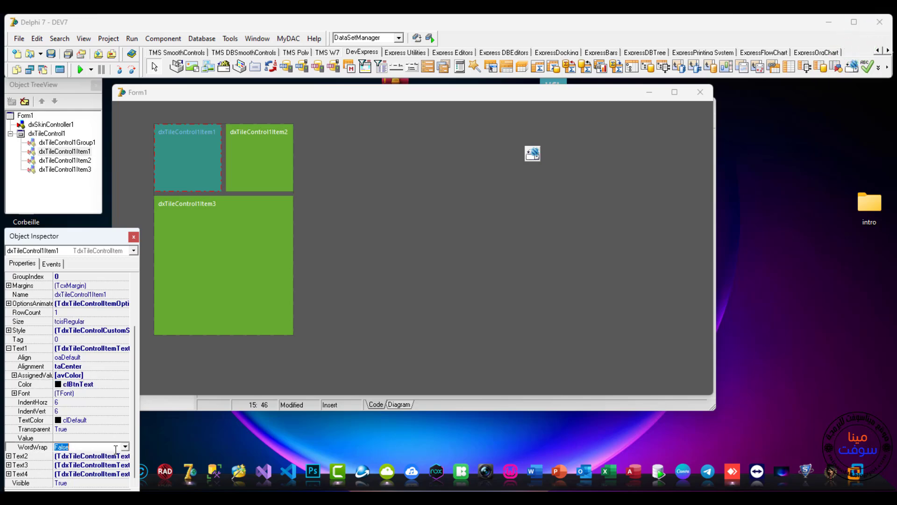
left_click(341, 169)
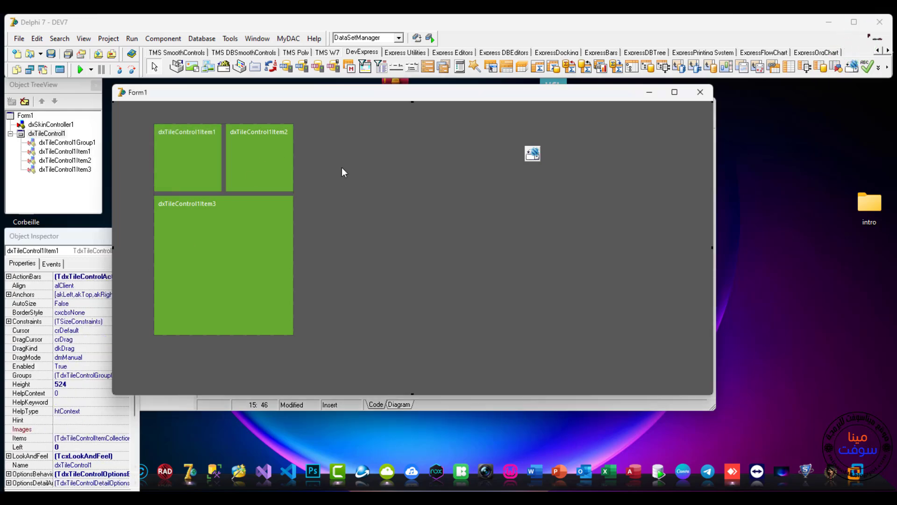
left_click(240, 246)
left_click(259, 154)
left_click(206, 155)
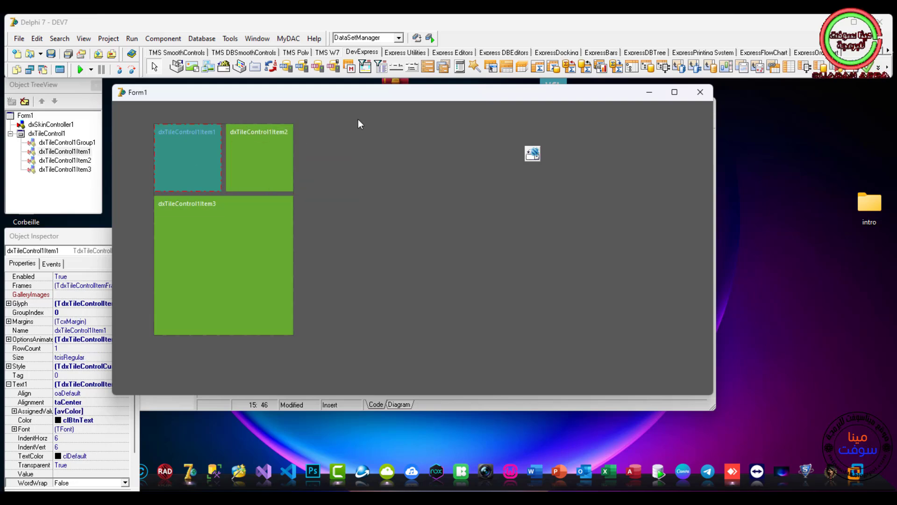
- Run the project, try moving the three tiles around in the running Form1, and close it
left_click(83, 72)
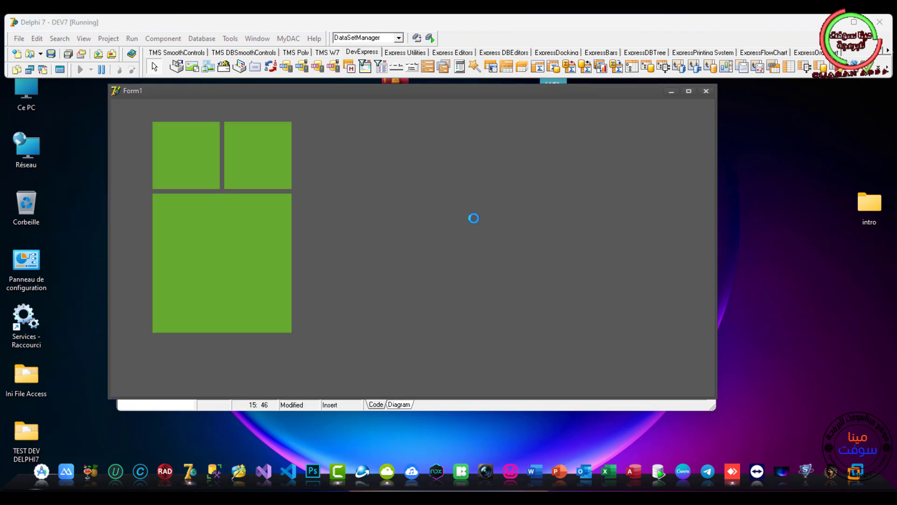
left_click(260, 168)
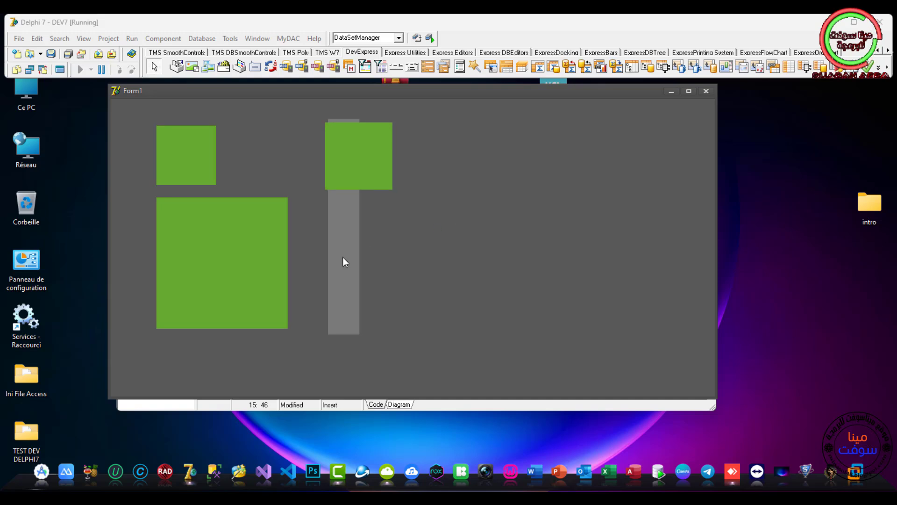
left_click(292, 269)
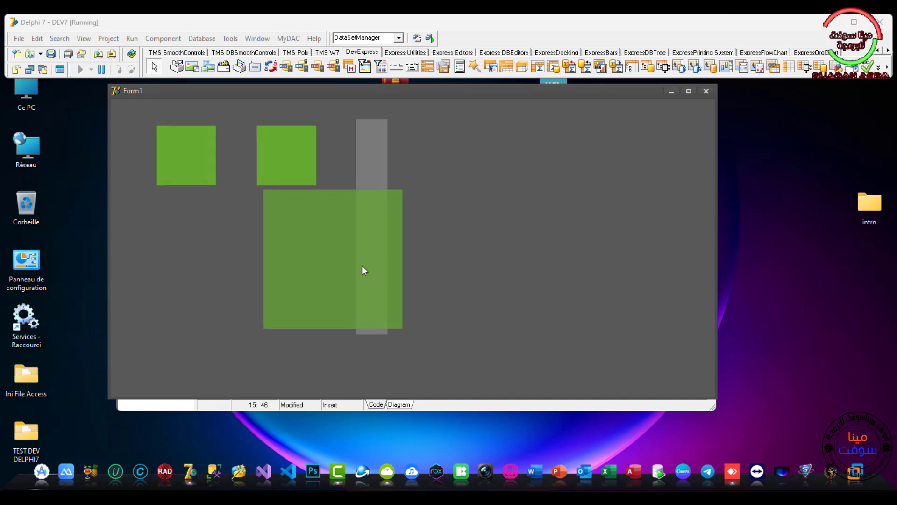
left_click(180, 174)
left_click(415, 204)
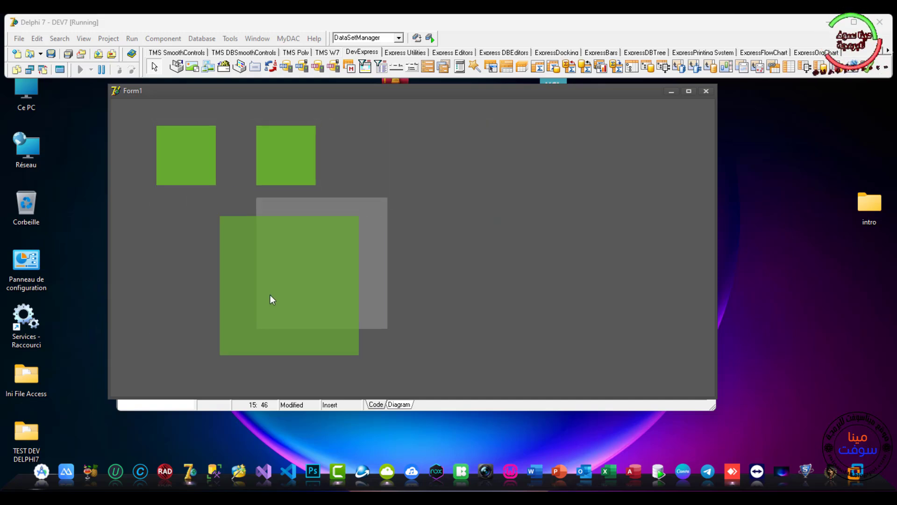
left_click(313, 238)
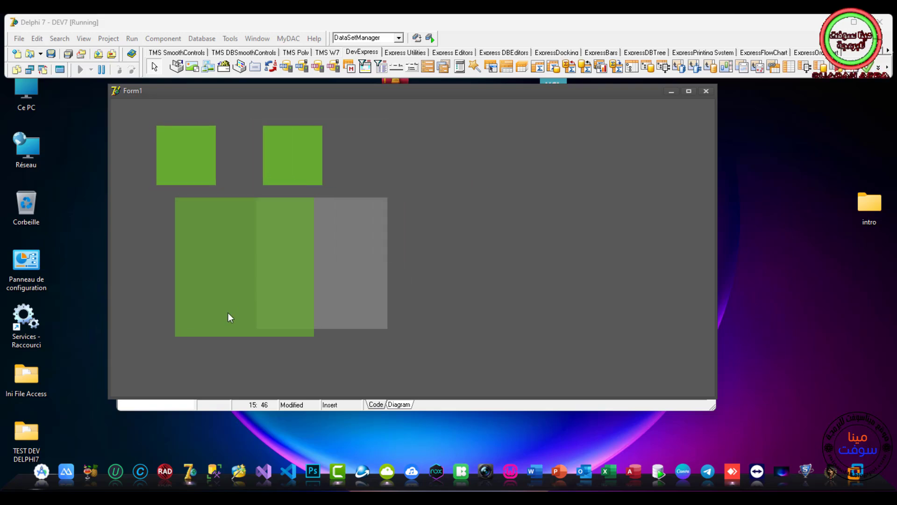
left_click(201, 163)
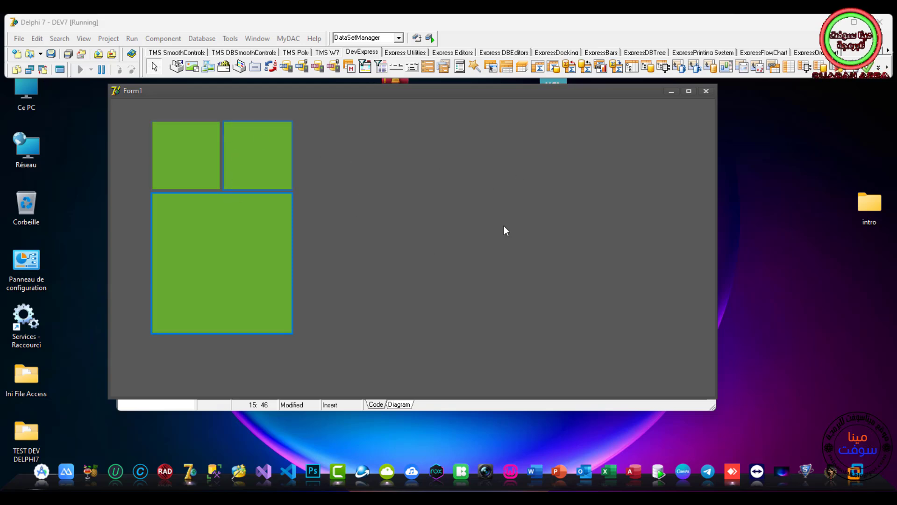
left_click(707, 92)
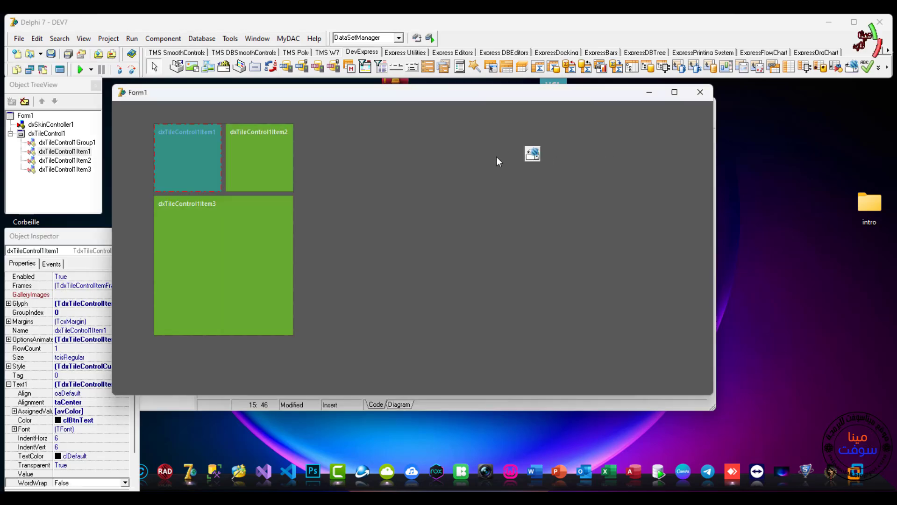
- Move Form1 clear of the code window, view the Unit1 source, and return to the form designer
left_click_drag(230, 97, 283, 141)
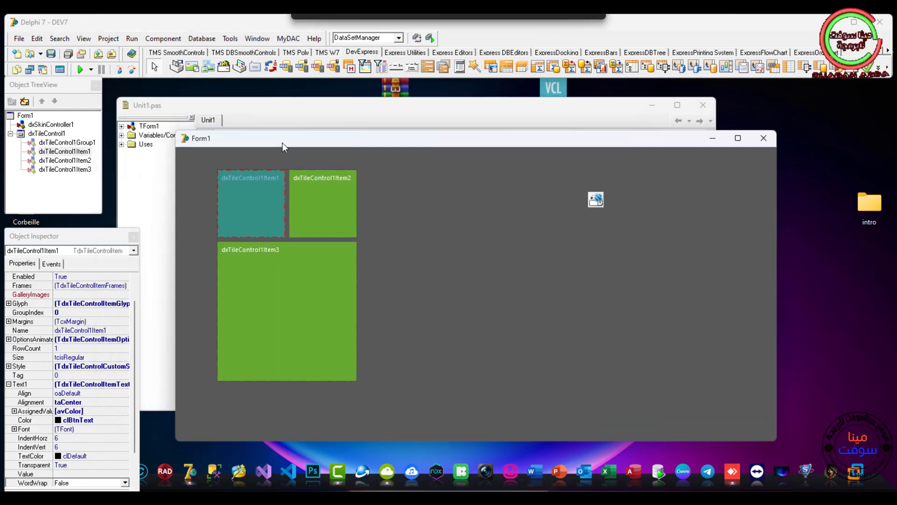
left_click(243, 107)
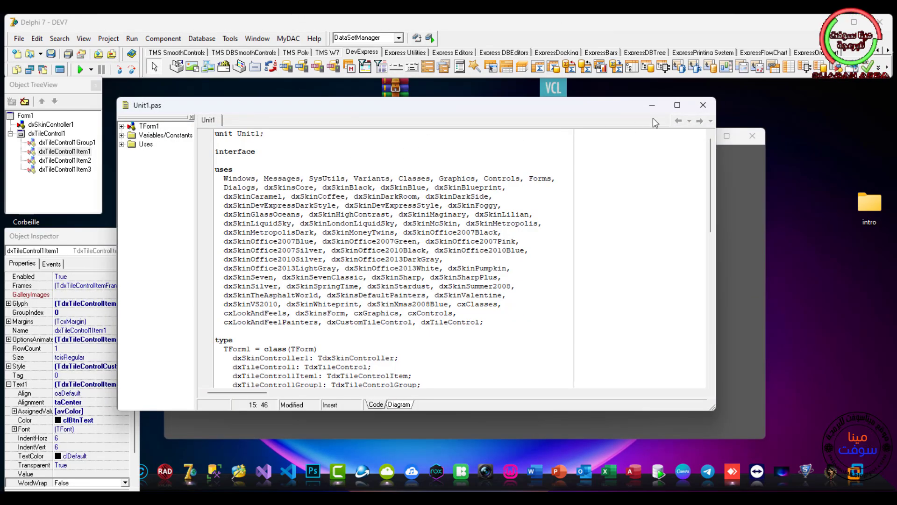
left_click(743, 188)
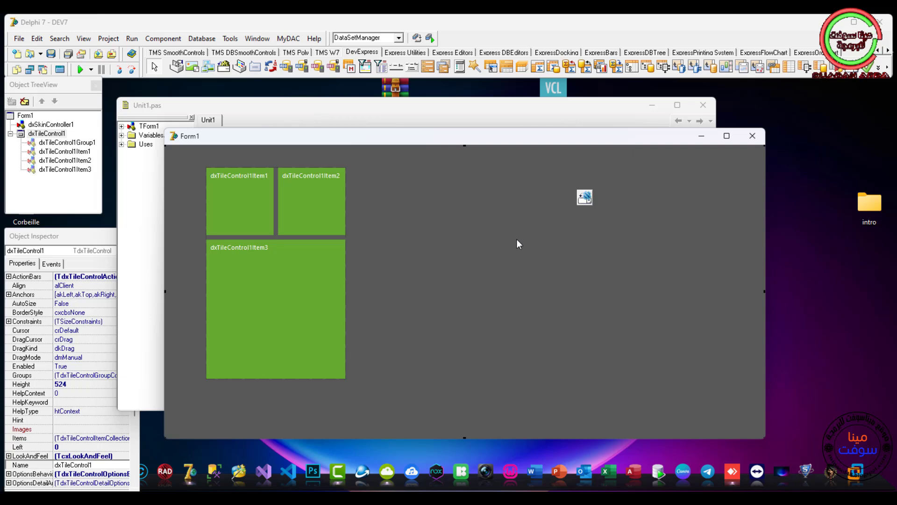
- Open the collection of new item templates, enlarge its window, and review the DevExpress VCL 14.2 Ribbon and Wizard form templates
left_click(18, 38)
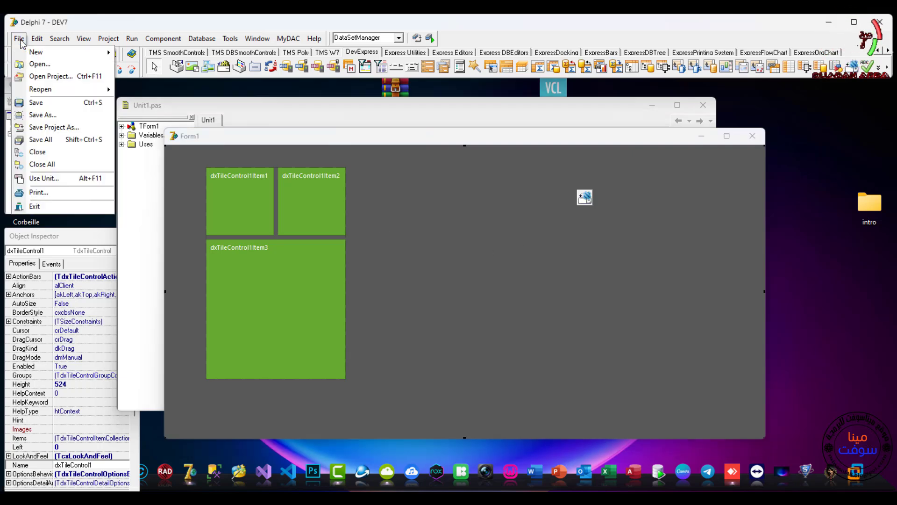
mouse_move(29, 54)
left_click(148, 128)
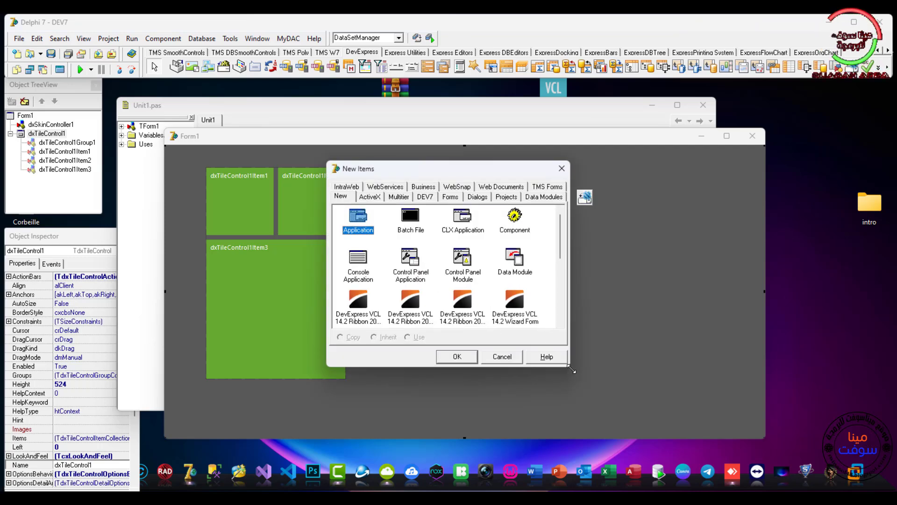
left_click_drag(571, 370, 656, 432)
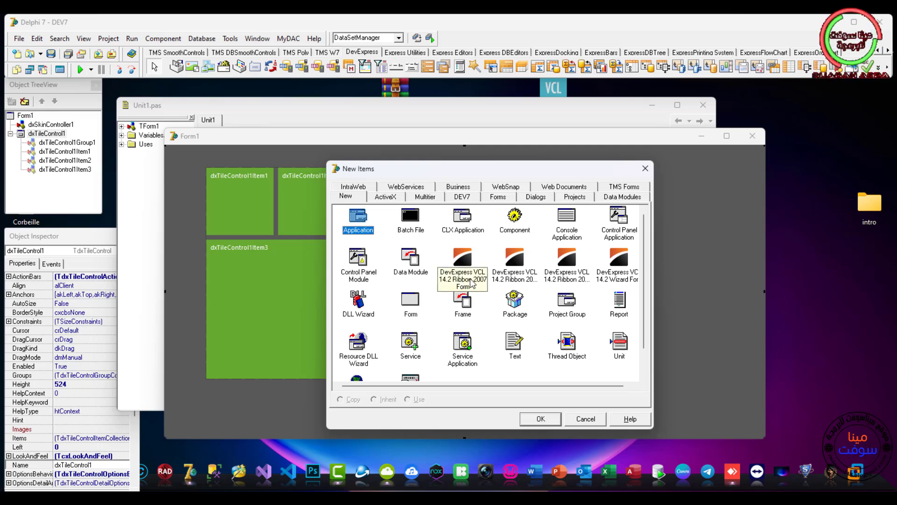
left_click(512, 281)
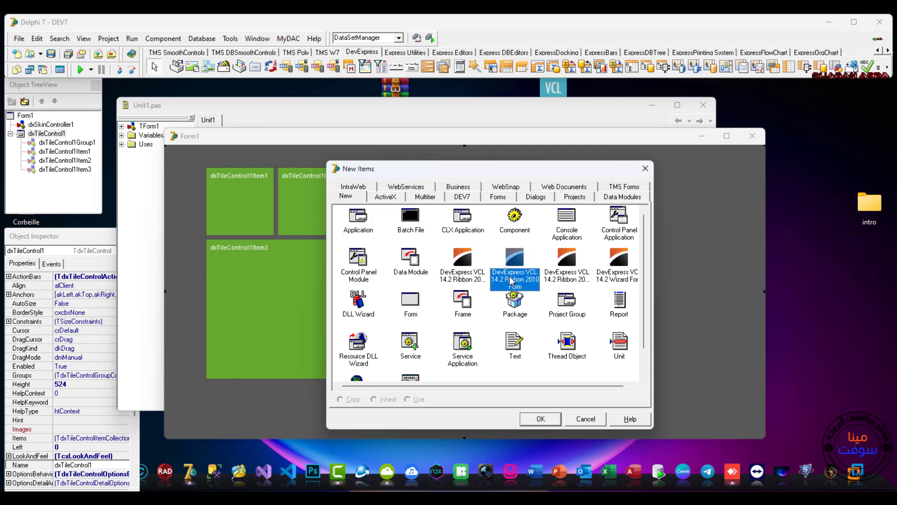
left_click(584, 284)
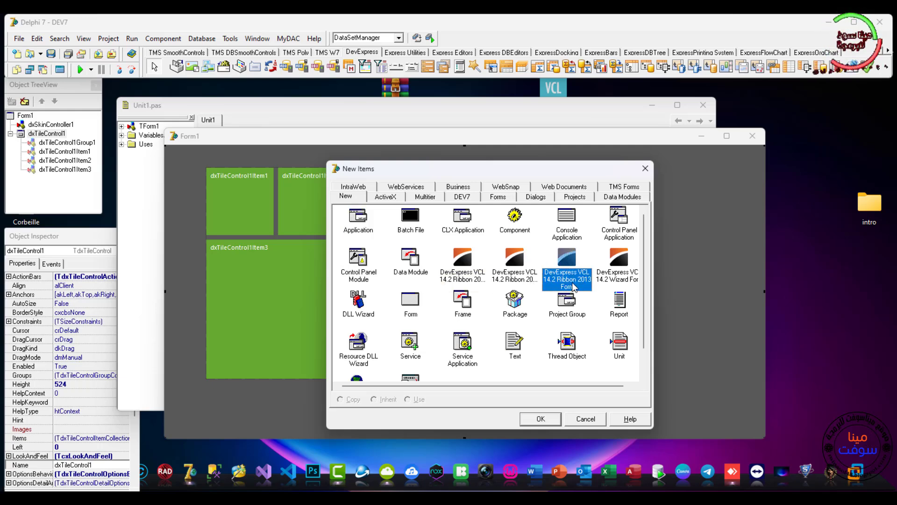
left_click(626, 283)
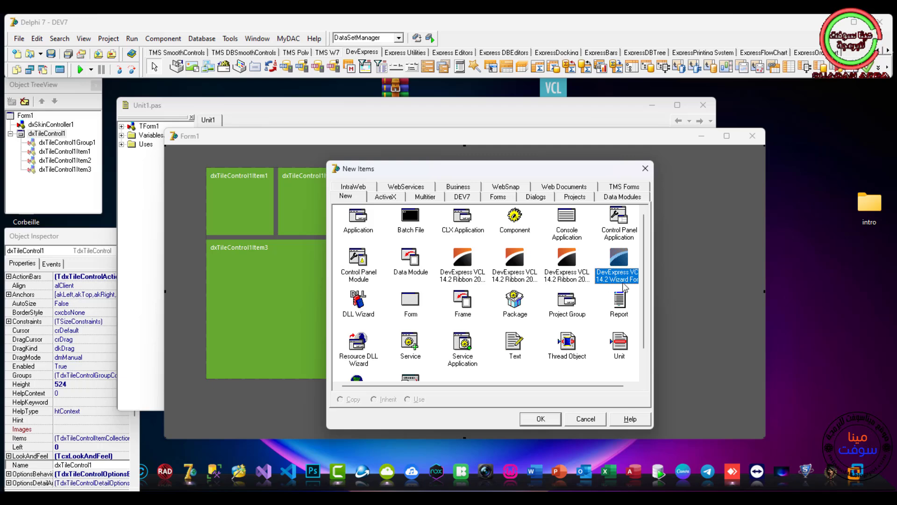
- Add a form from the DevExpress VCL 14.2 Ribbon 2013 Form template and move it over the middle of Form1
left_click(582, 280)
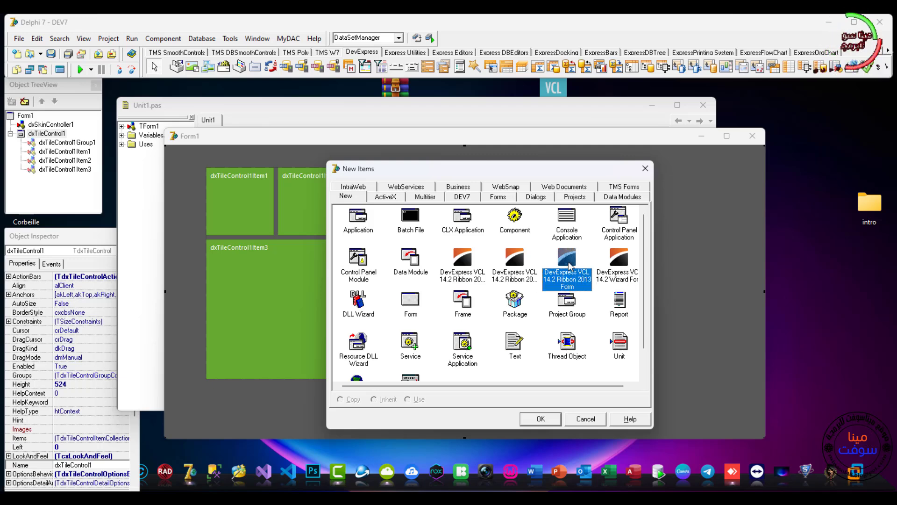
double_click(569, 266)
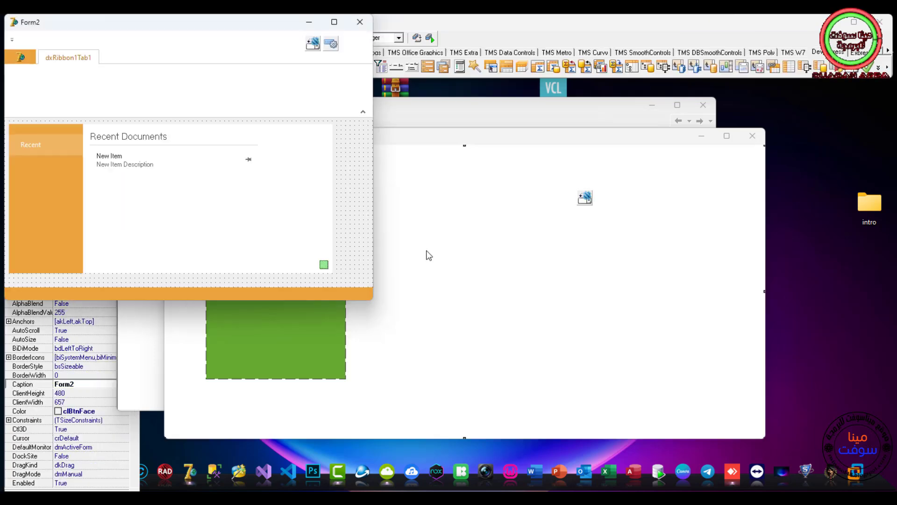
left_click_drag(193, 33, 469, 128)
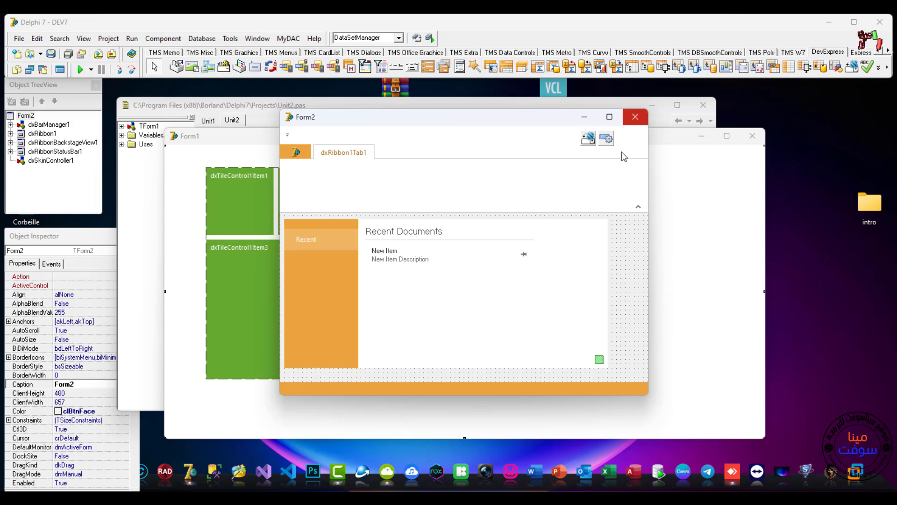
- Create a project from the DevExpress VCL 14.2 Ribbon 2013 Application template, saving the DEV7 changes with the added unit as Unit2.pas in TEST DEV DELPHI7
left_click(19, 40)
left_click(19, 40)
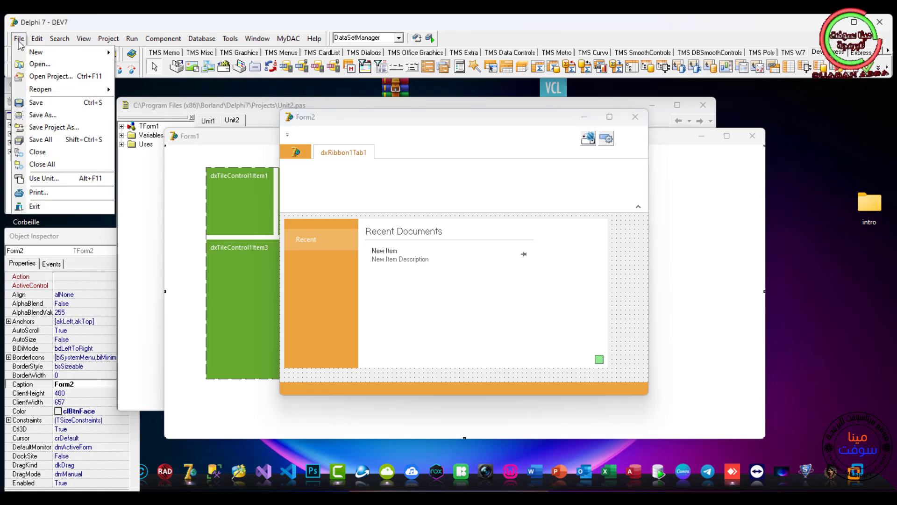
mouse_move(47, 52)
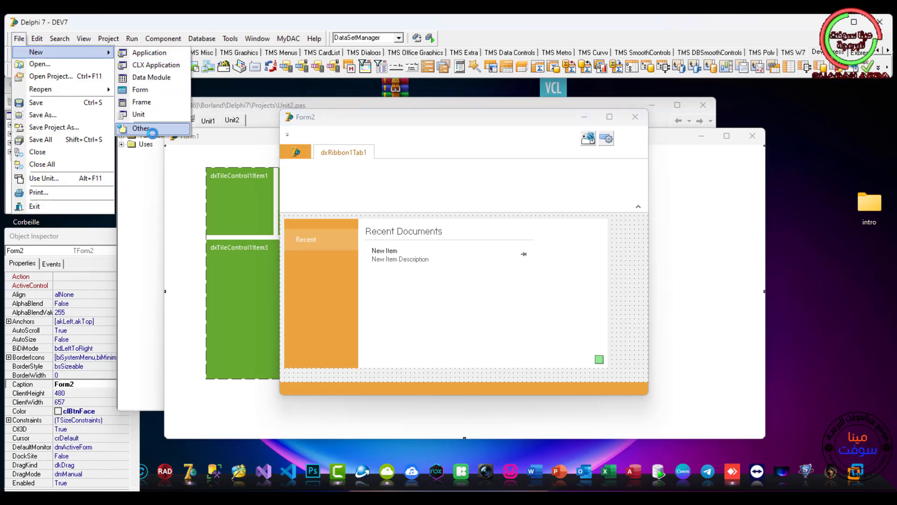
left_click(146, 129)
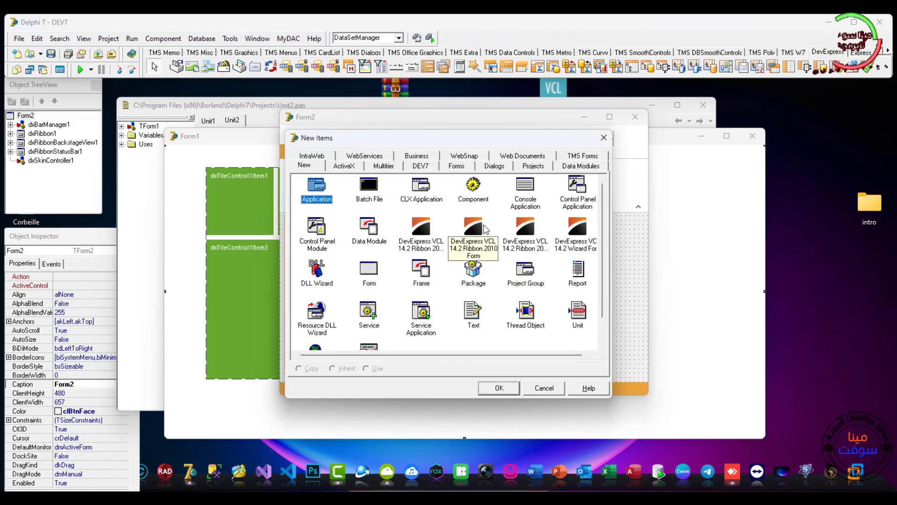
left_click(534, 166)
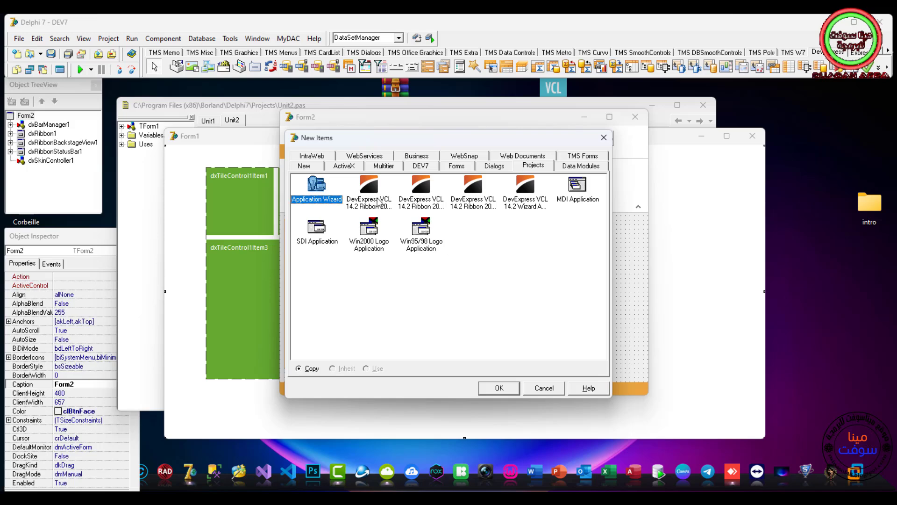
left_click(531, 208)
left_click(474, 216)
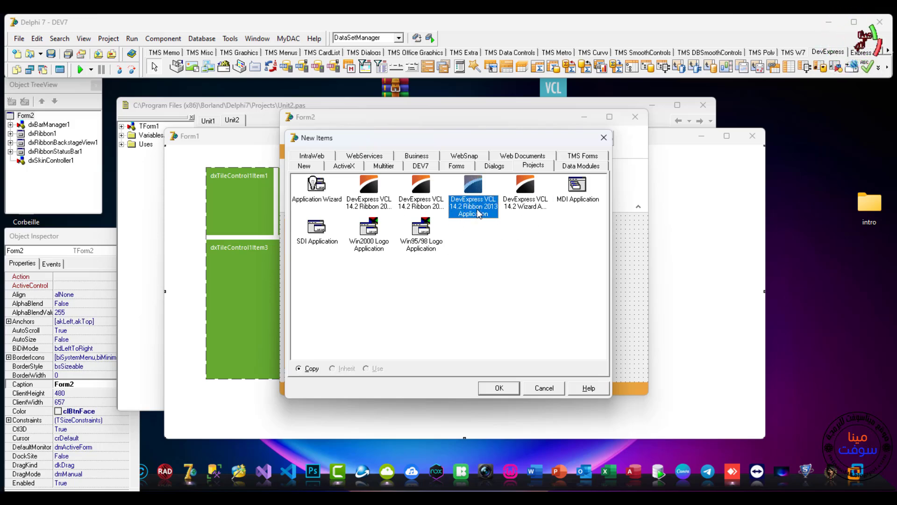
left_click(499, 387)
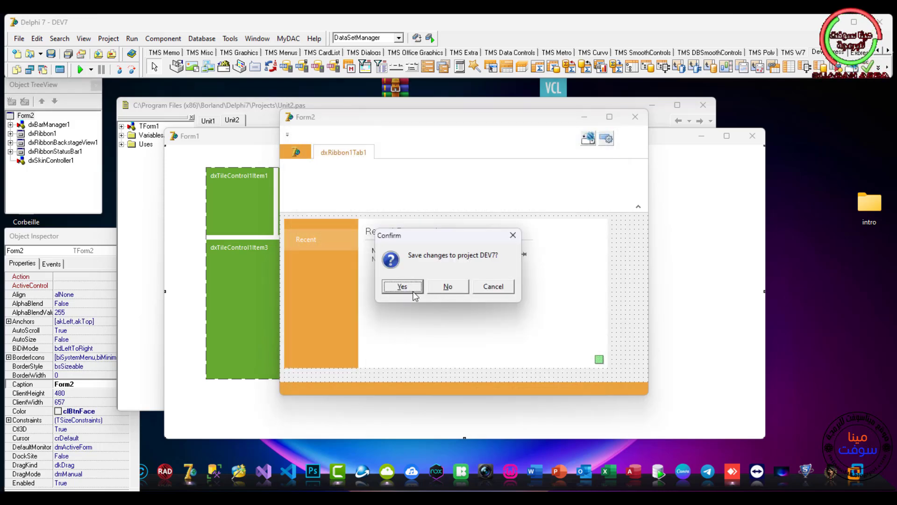
left_click(413, 292)
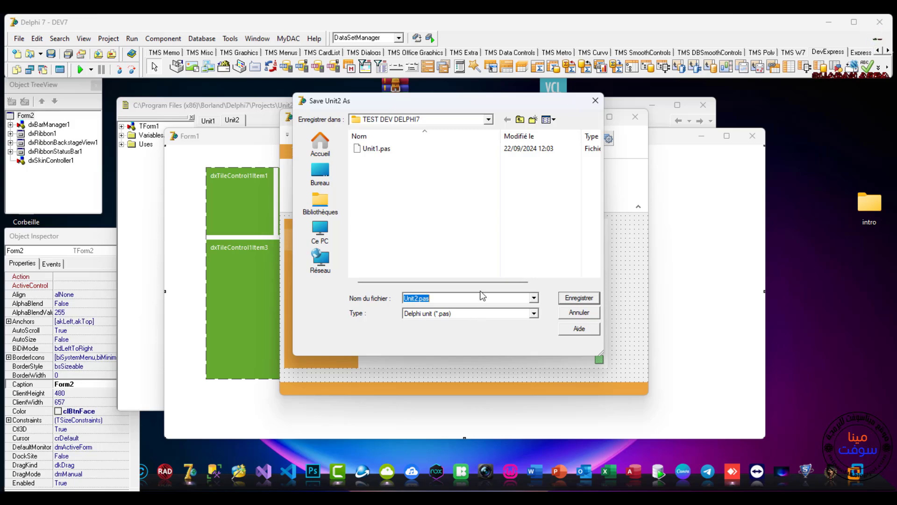
key("Return")
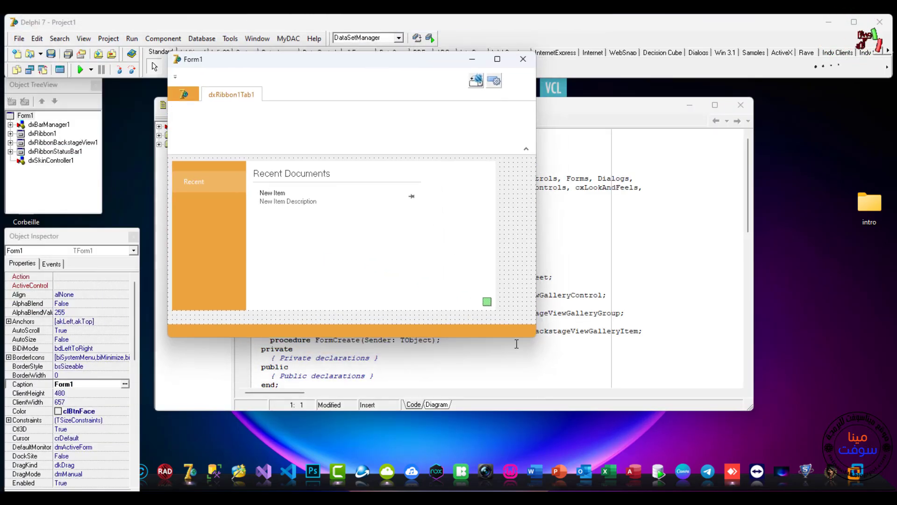
- Enlarge the new Form1 to a client area of about 1159 by 721, reposition it, and select its dxRibbon1 ribbon
left_click_drag(531, 338, 817, 471)
left_click_drag(485, 65, 389, 62)
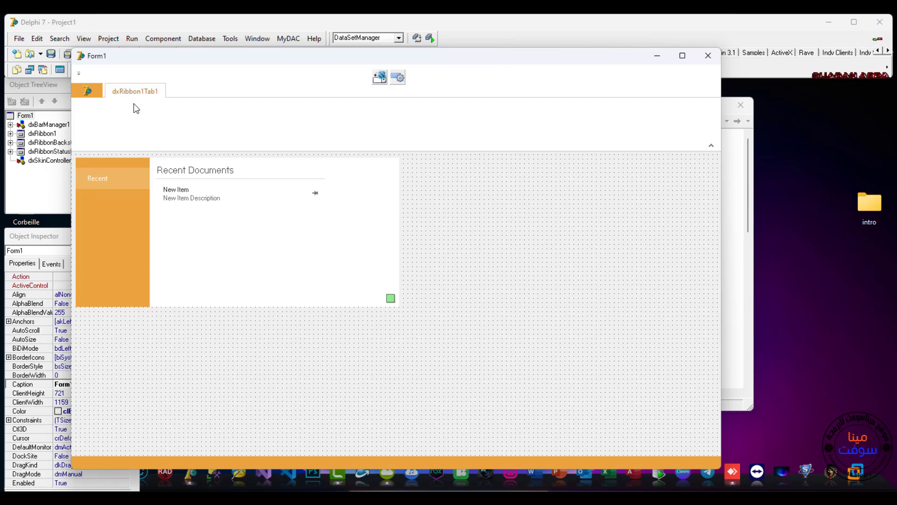
left_click(133, 91)
left_click(145, 112)
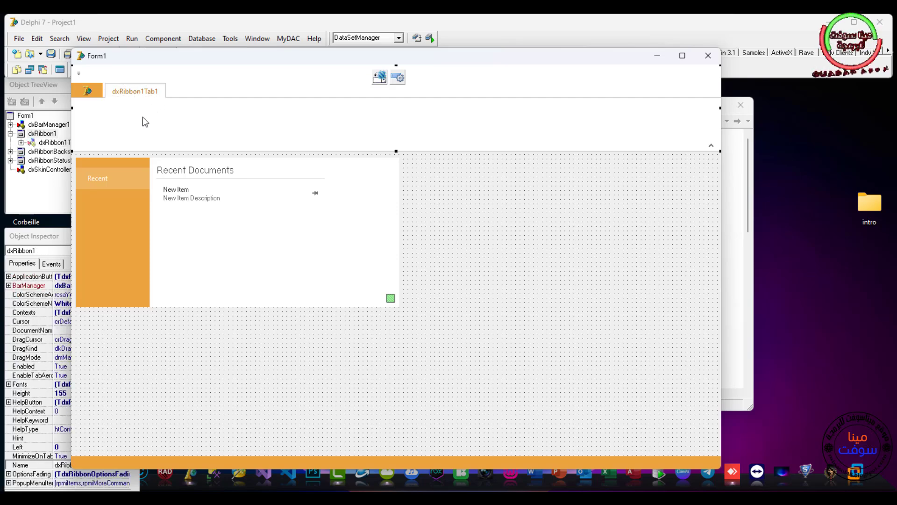